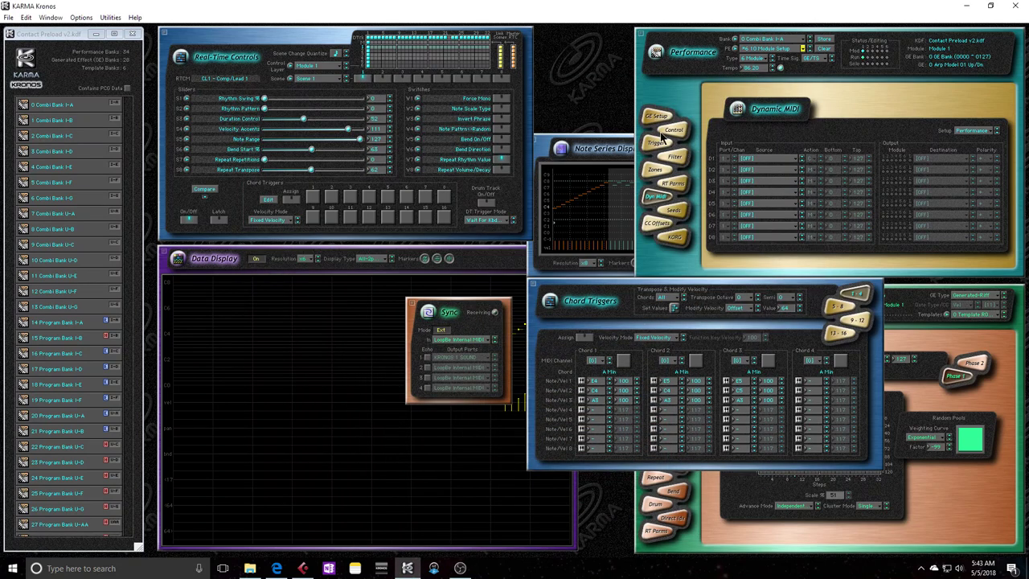
Show the Control page's Module 1–6 settings and view help for Chord Trigger Mode and Sync Mode
left_click(676, 129)
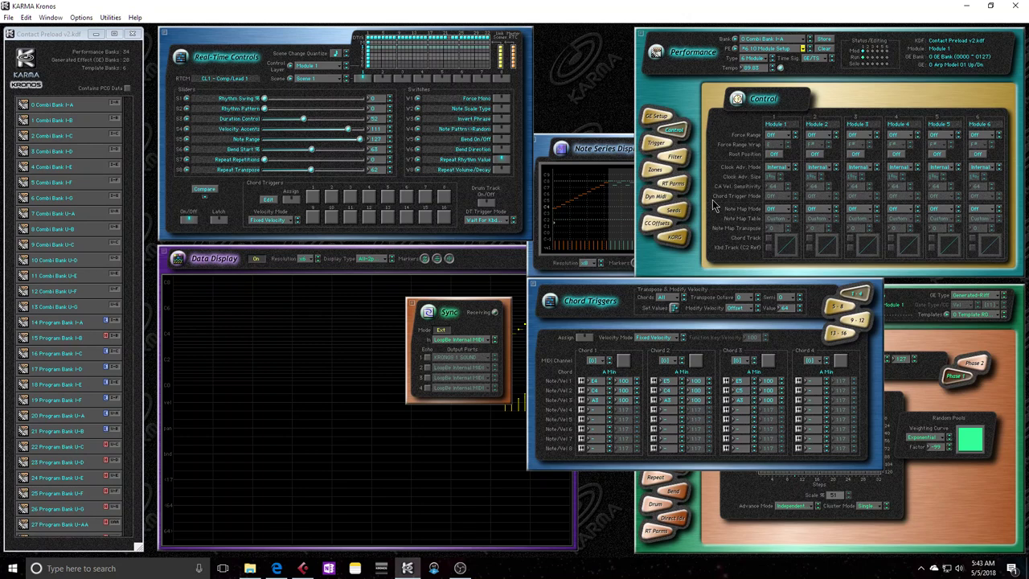
mouse_move(731, 201)
mouse_move(435, 334)
Stop and restart Cubase project playback, returning to KARMA Kronos each time
left_click(303, 567)
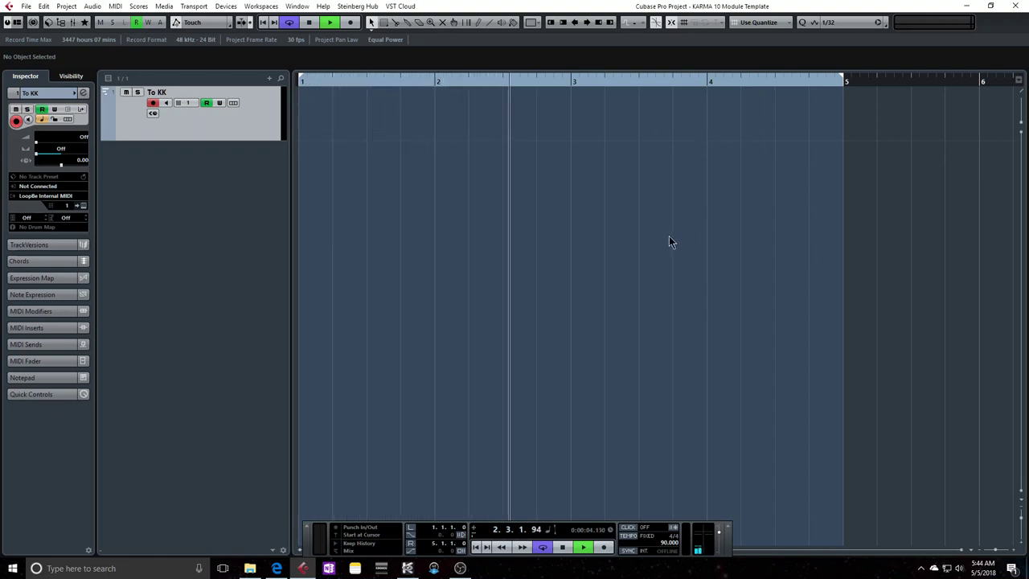
key("space")
left_click(407, 569)
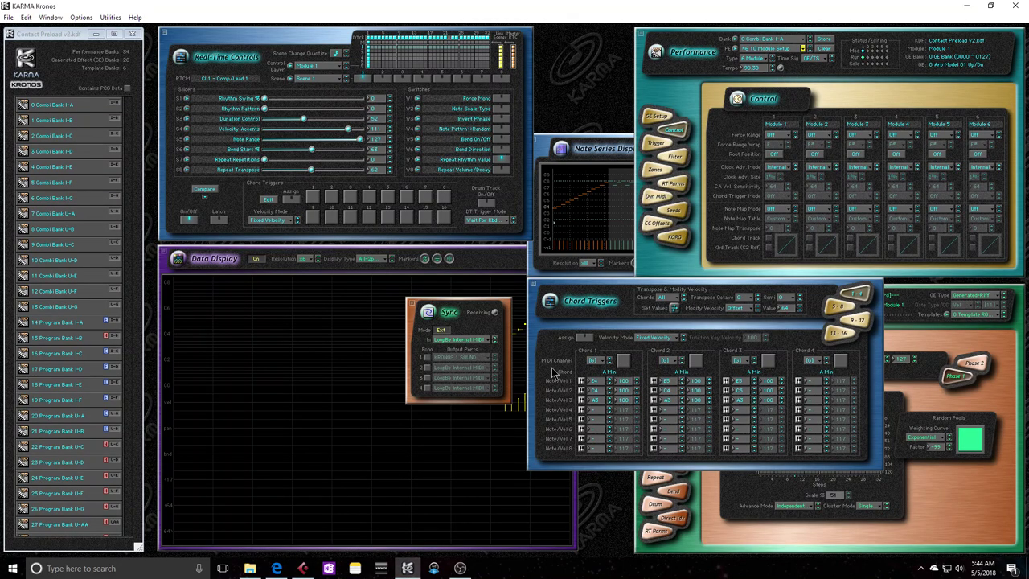
left_click(302, 569)
key("space")
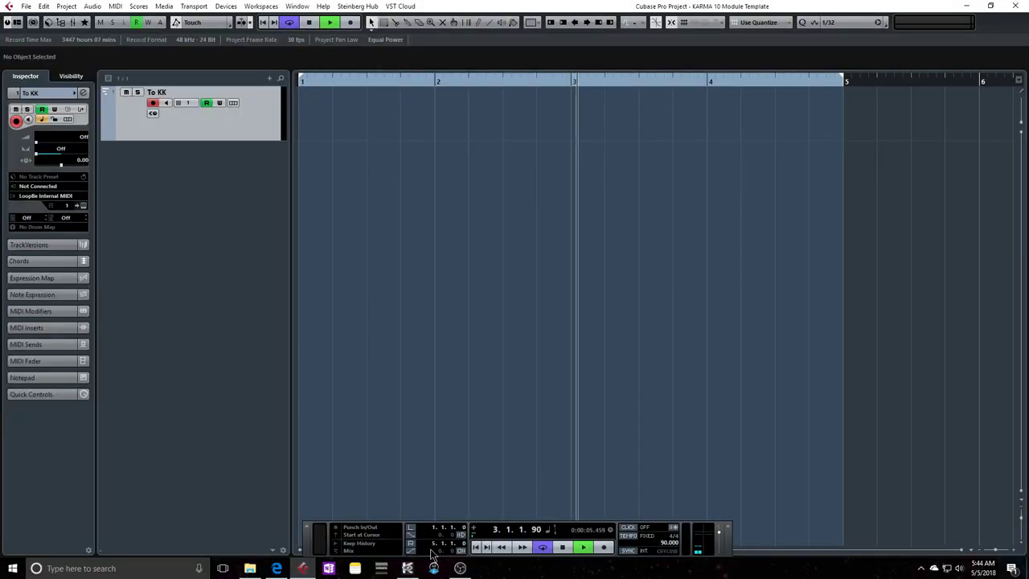
left_click(407, 569)
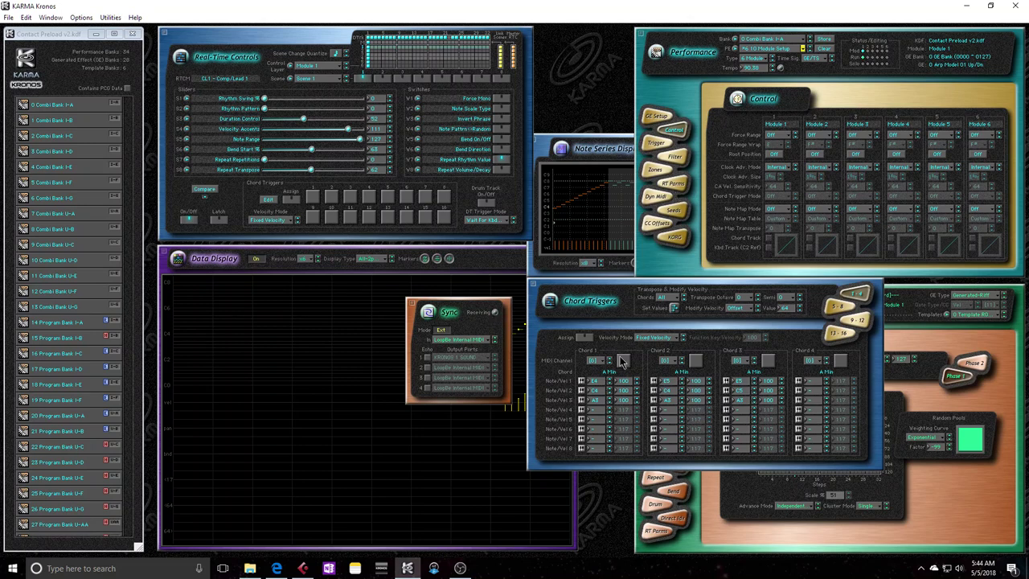
Trigger and release Chord 1, check Cubase, then trigger Chord 1 again
left_click(625, 362)
left_click(625, 362)
left_click(303, 567)
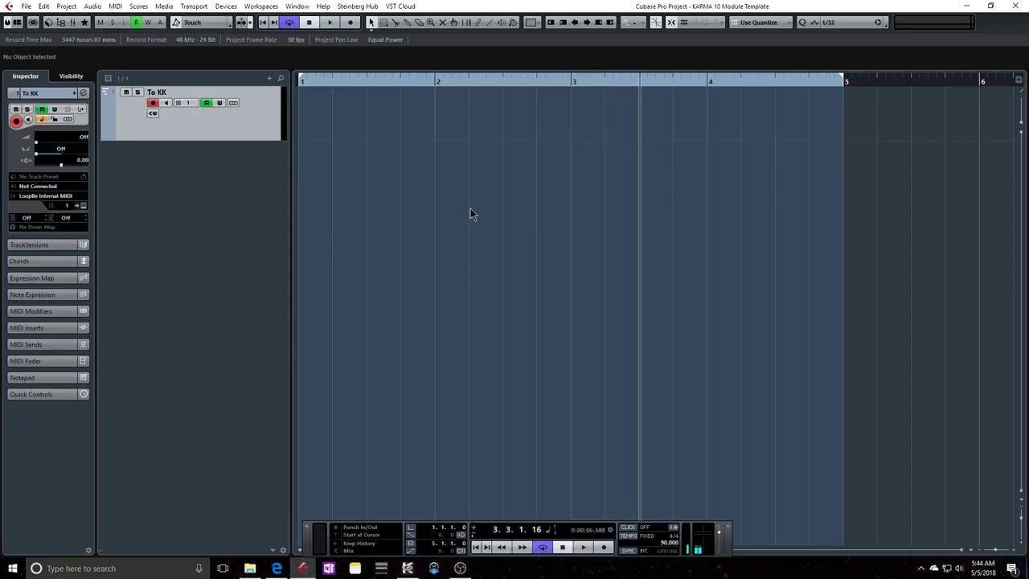
left_click(407, 568)
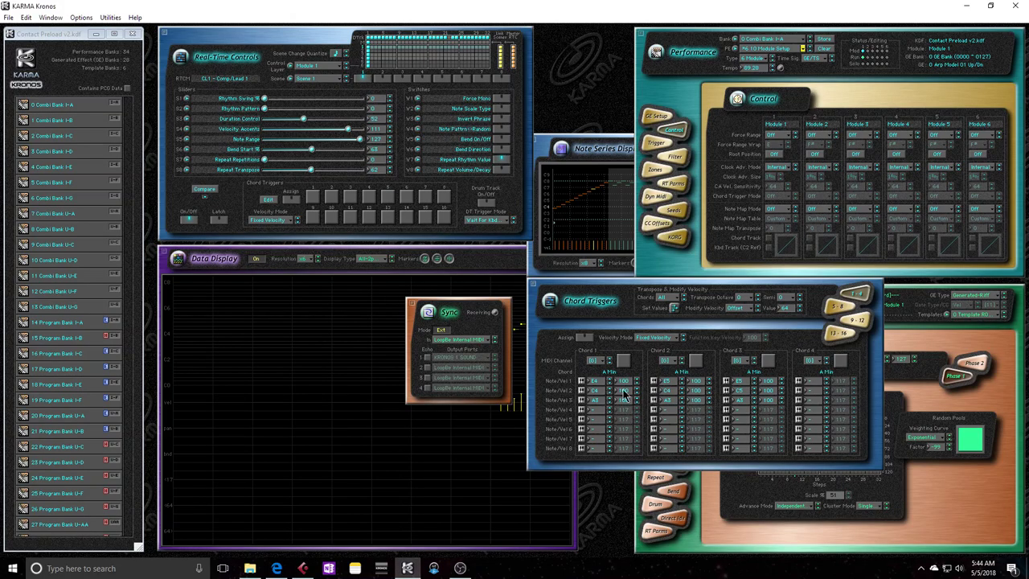
left_click(624, 363)
Look over Module 1's Clock Adv. Mode choices, then start Cubase playback
mouse_move(749, 177)
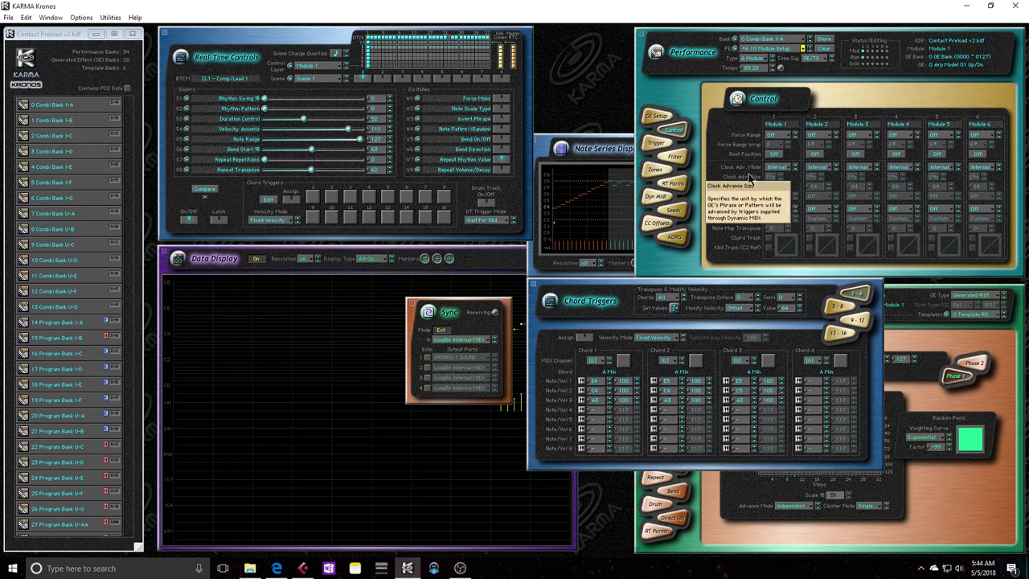
left_click(777, 168)
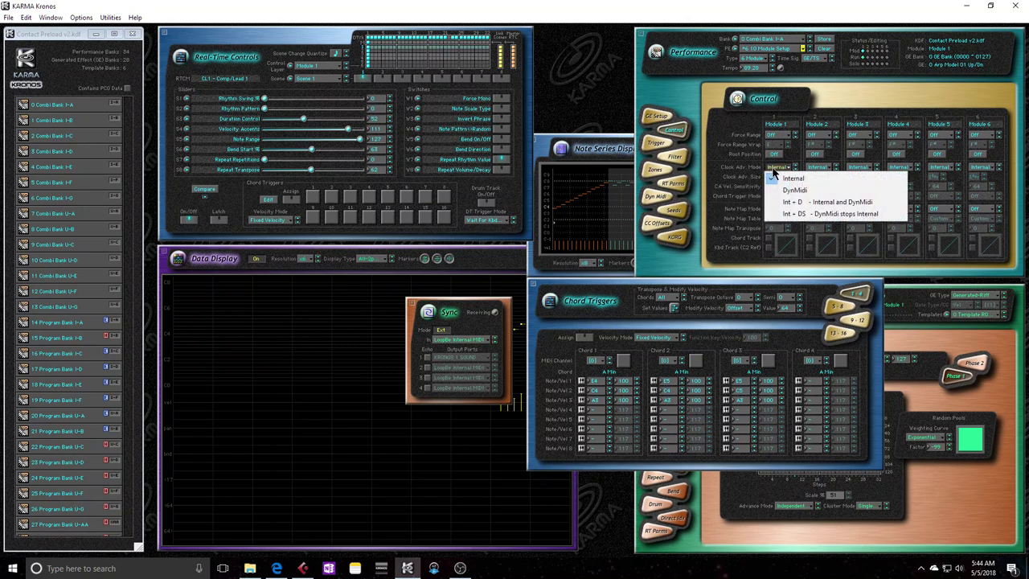
left_click(790, 192)
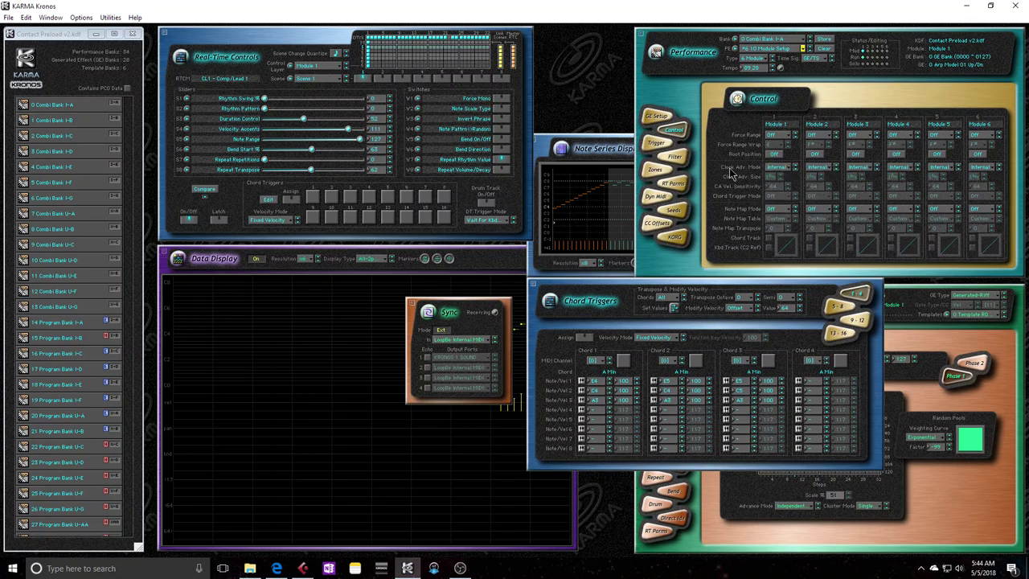
left_click(302, 568)
key("space")
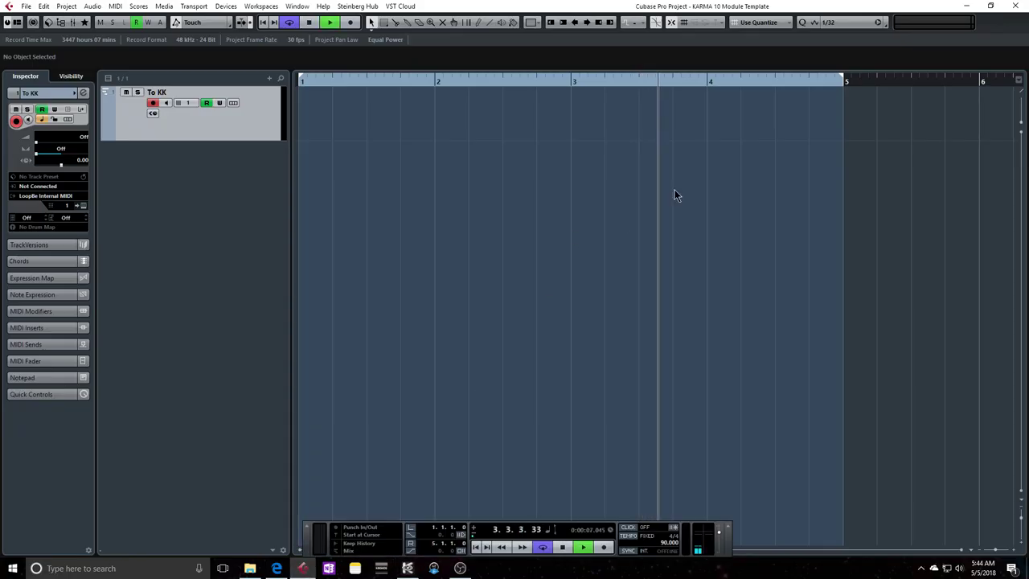
left_click(406, 568)
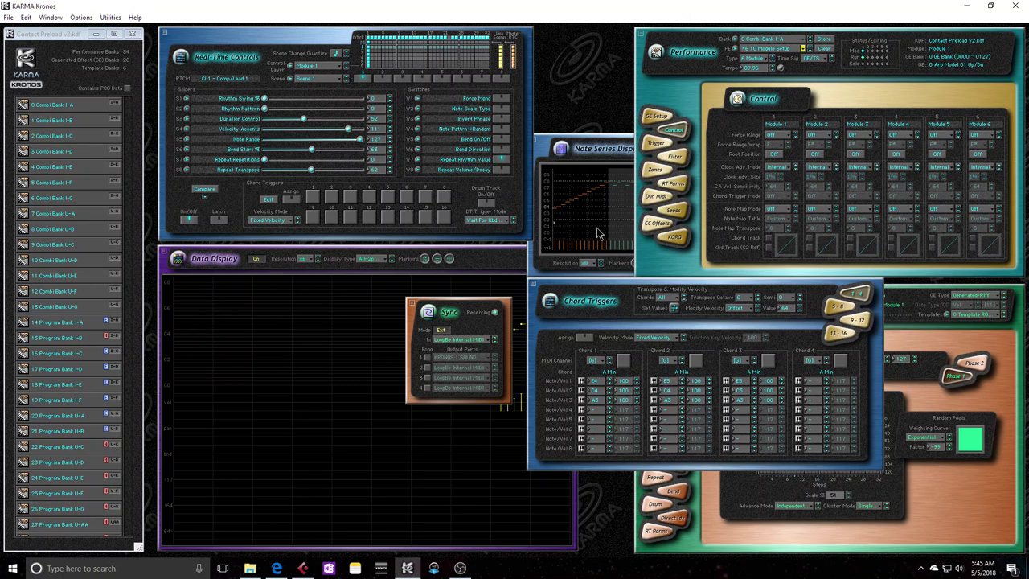
Change Module 1's Clock Adv. Mode from Internal to DynMidi
left_click(783, 169)
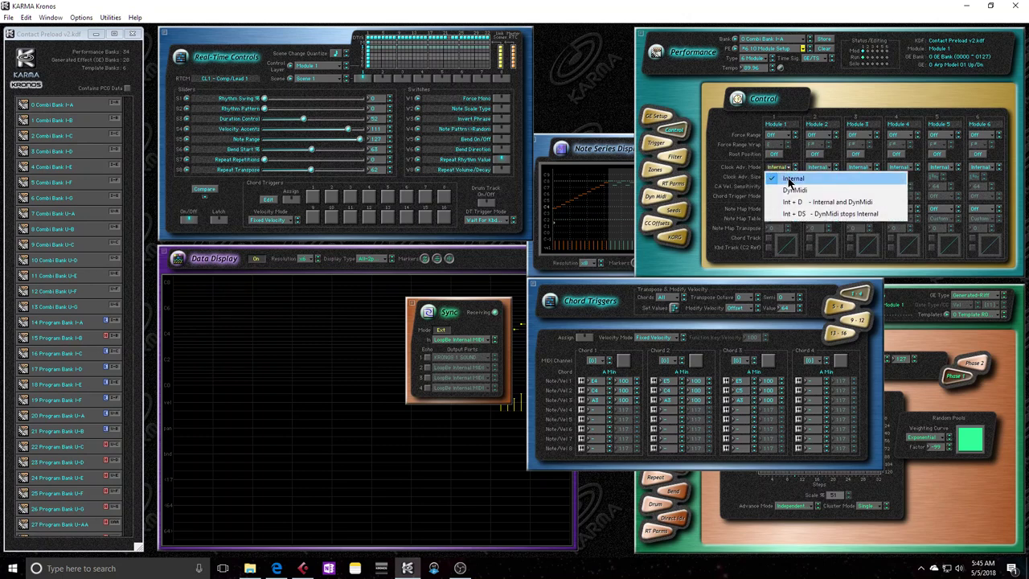
left_click(792, 179)
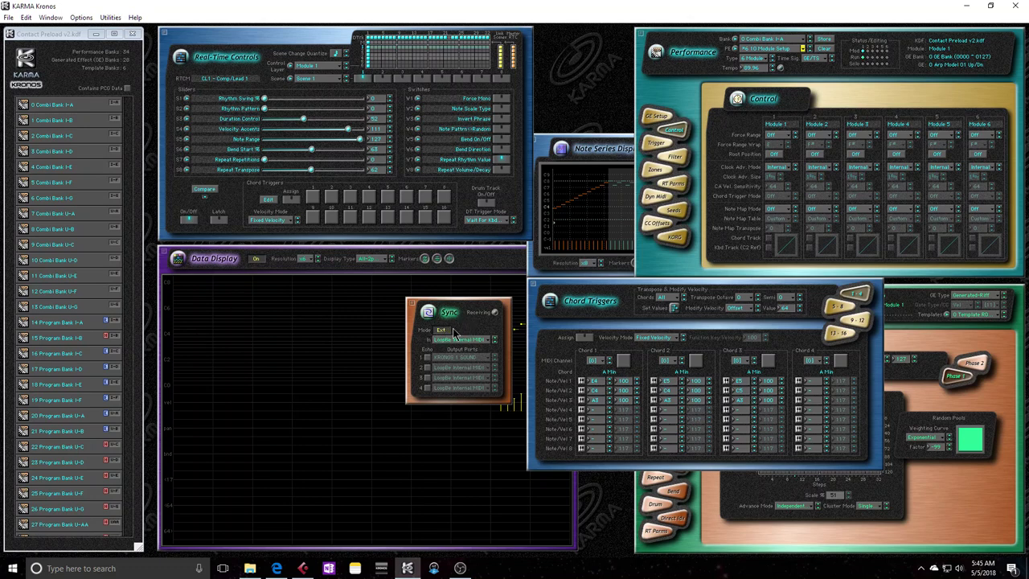
left_click(772, 168)
left_click(785, 190)
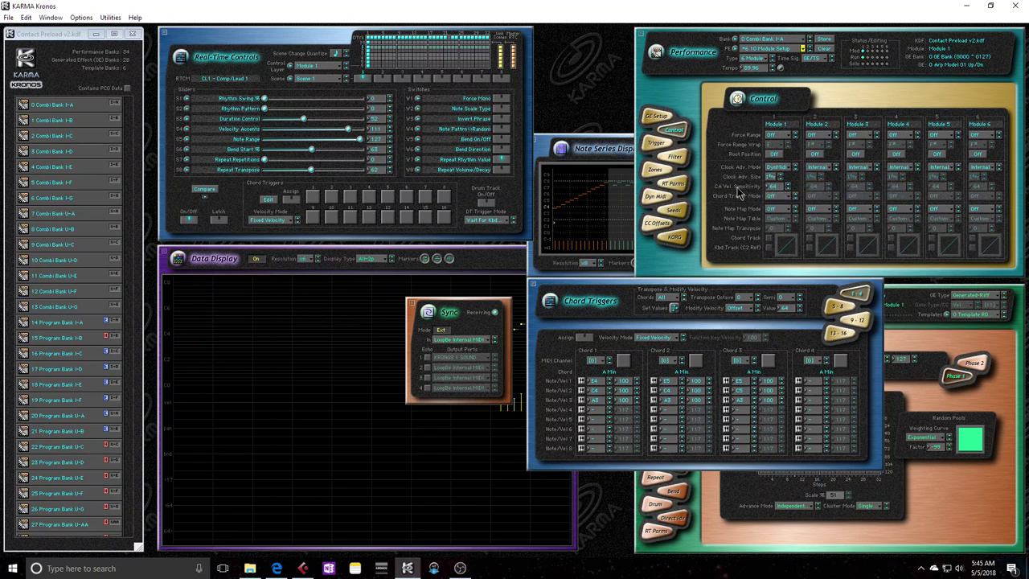
mouse_move(727, 189)
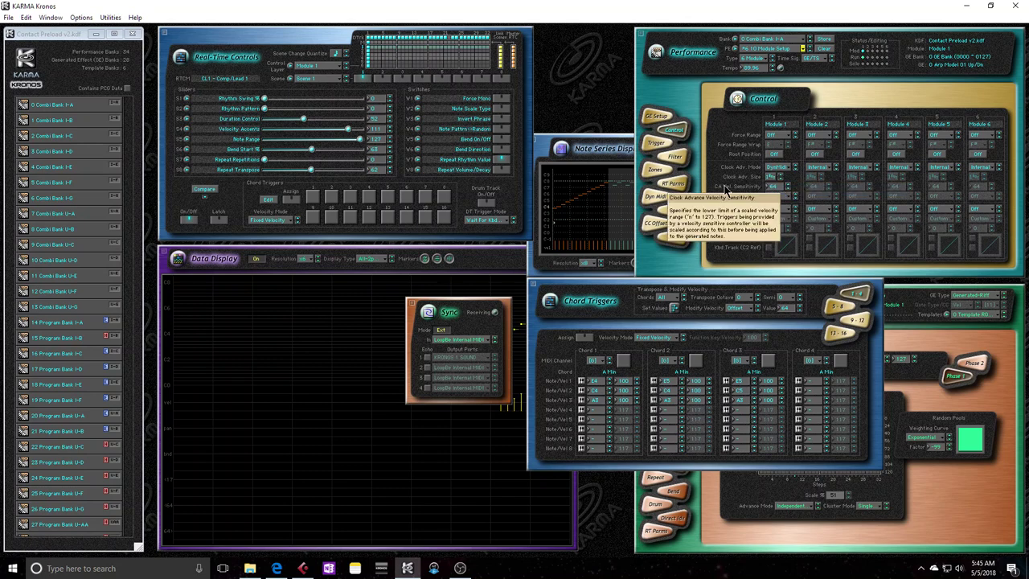
Set Dynamic MIDI row D1 Source to Note # Outside Zone and Destination to Clock Advance
left_click(653, 198)
left_click(759, 159)
mouse_move(765, 572)
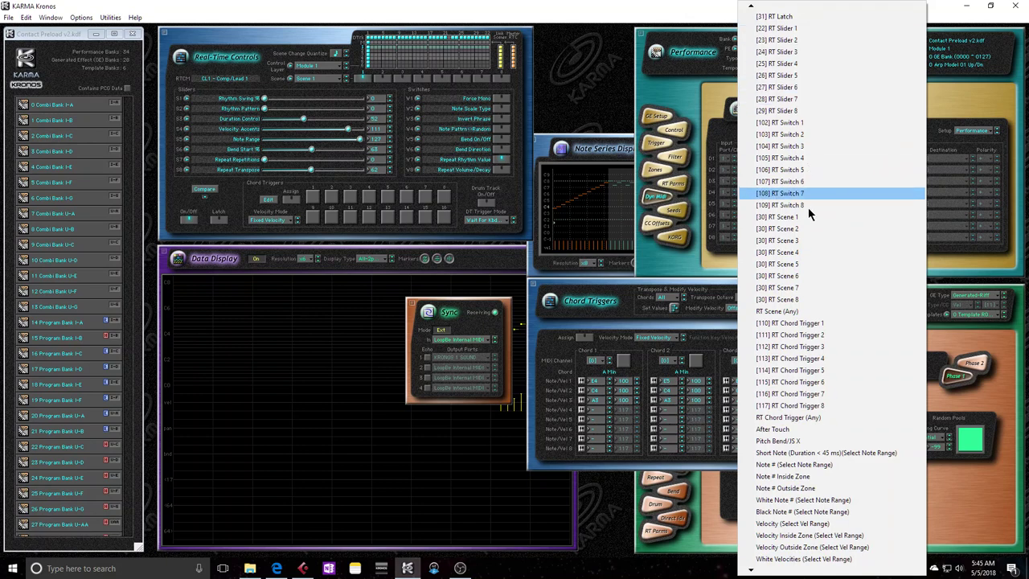
left_click(812, 497)
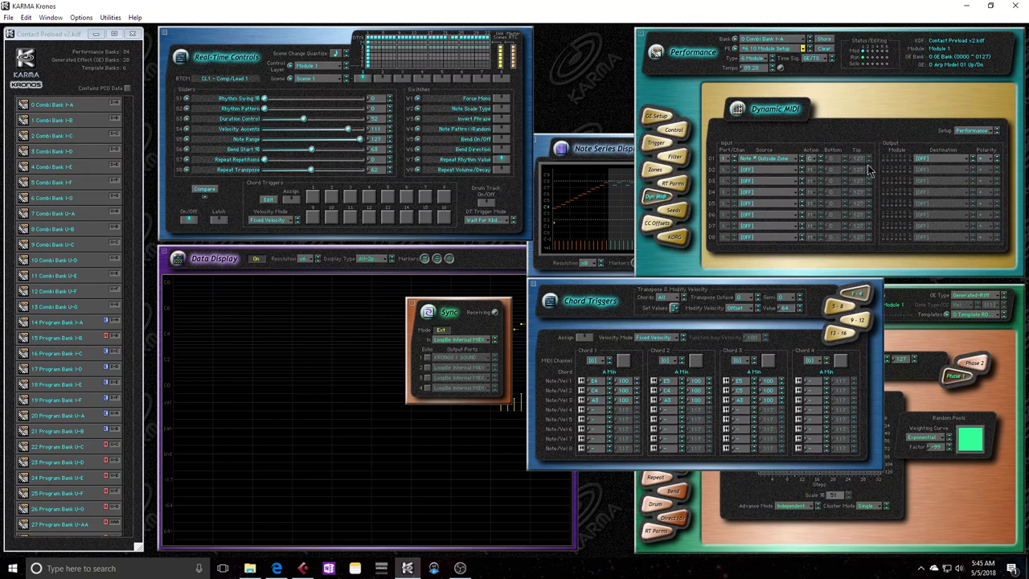
left_click(939, 158)
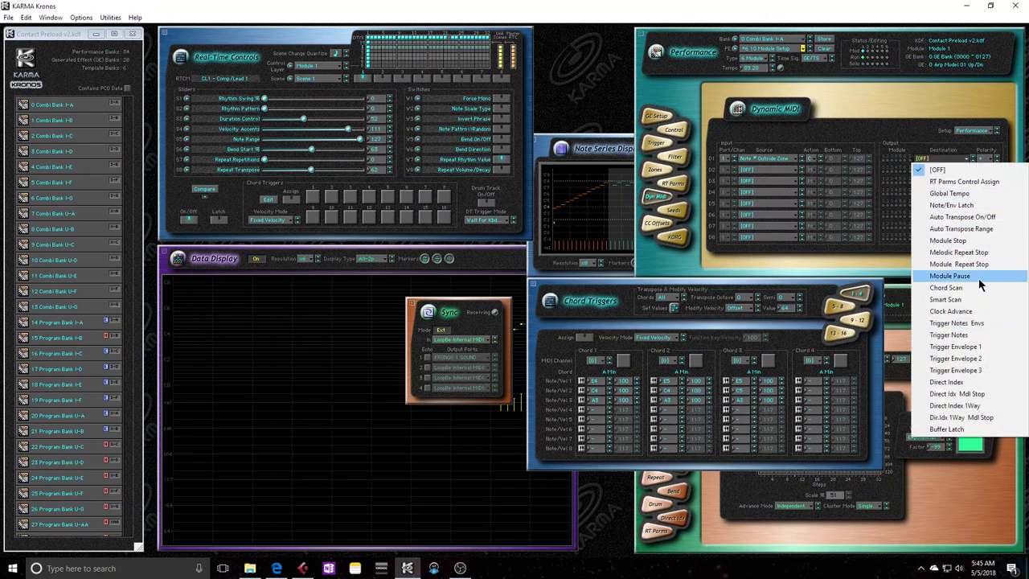
left_click(951, 311)
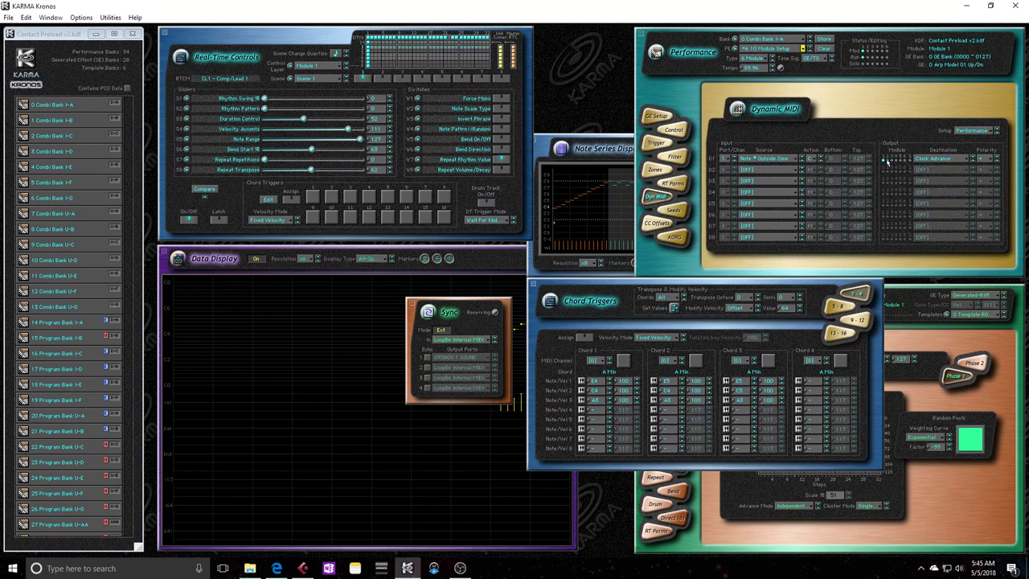
left_click(675, 130)
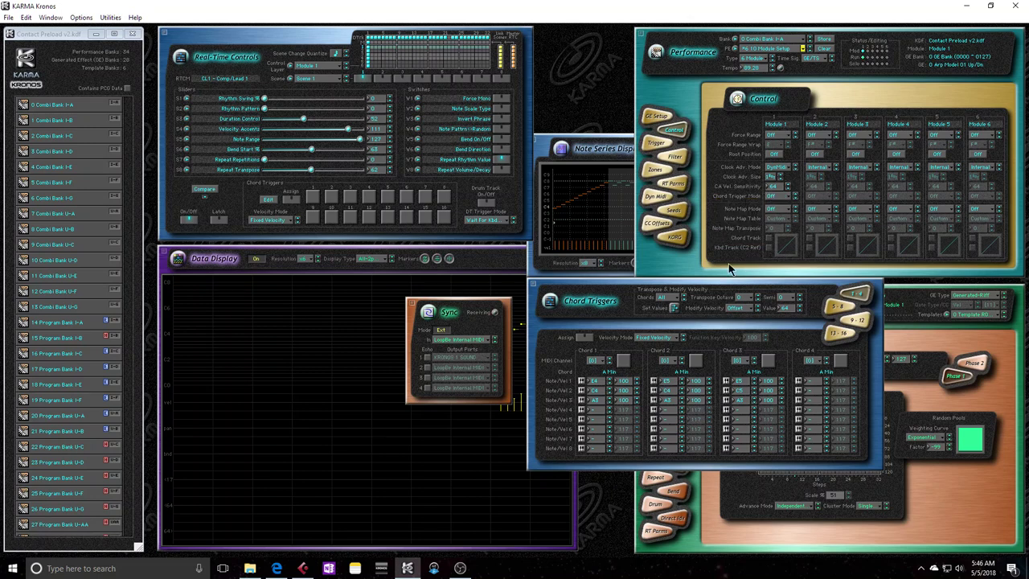
Move key zone 1's bottom to C3, then review the Control and Dynamic MIDI pages
left_click(658, 169)
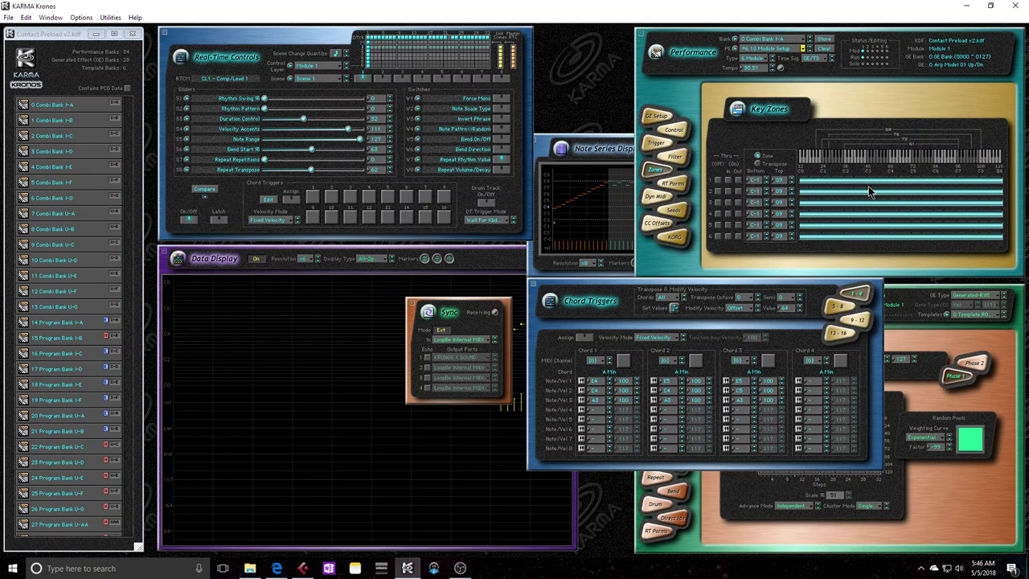
left_click_drag(868, 182, 1002, 182)
left_click(674, 131)
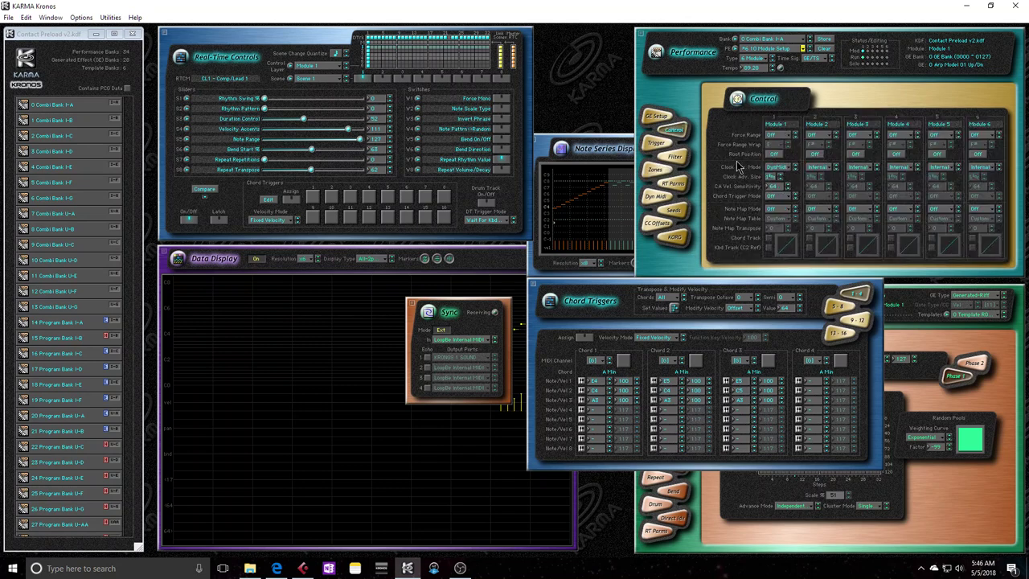
left_click(655, 173)
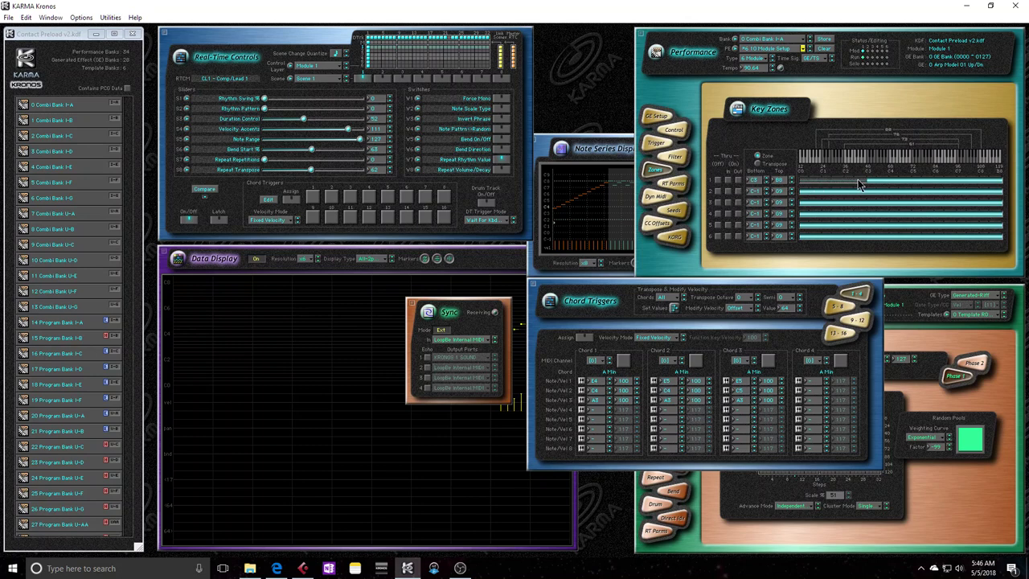
left_click(667, 133)
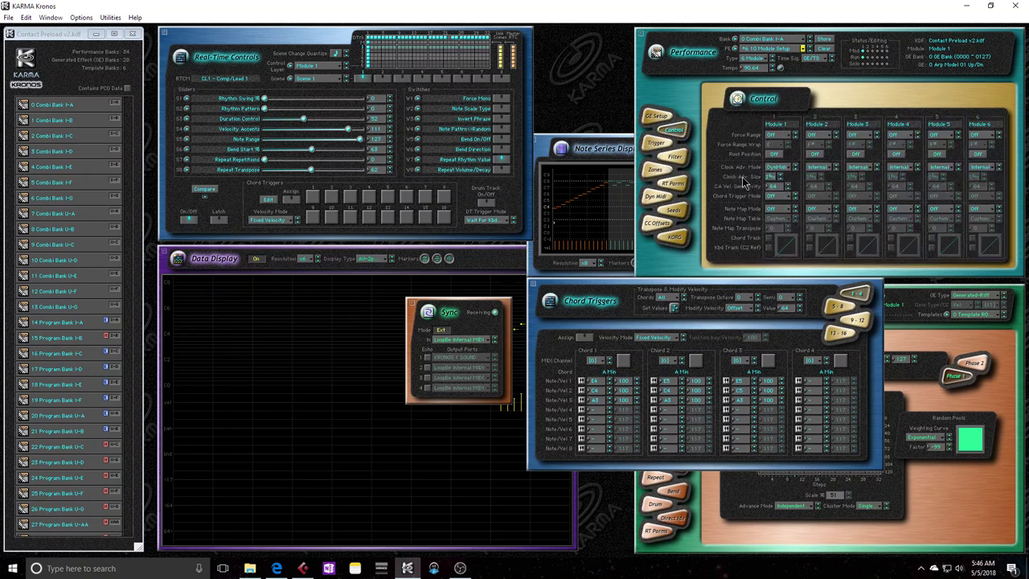
left_click(658, 197)
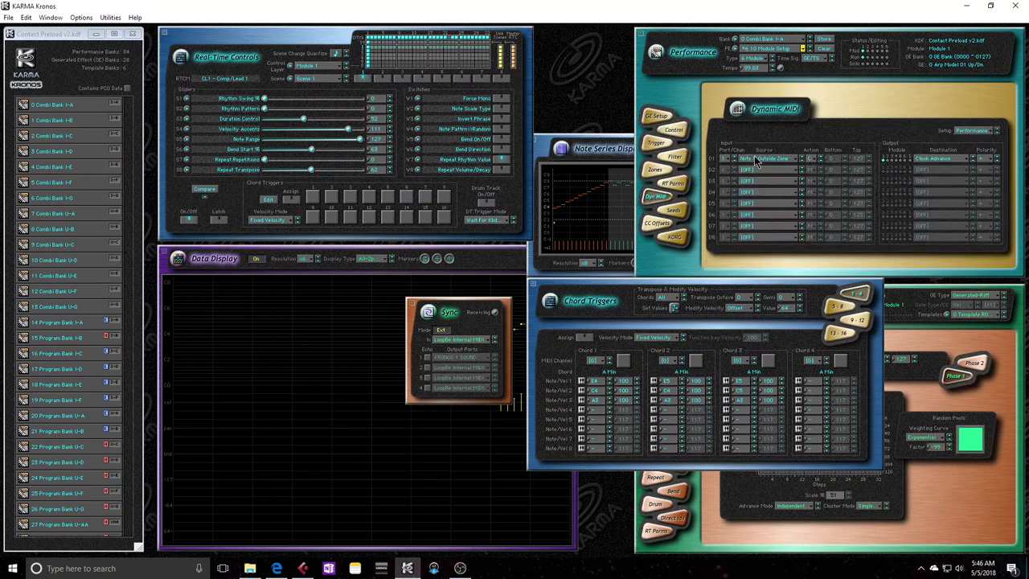
Return to the Control page and trigger Chord 1 to generate a note pattern
left_click(674, 129)
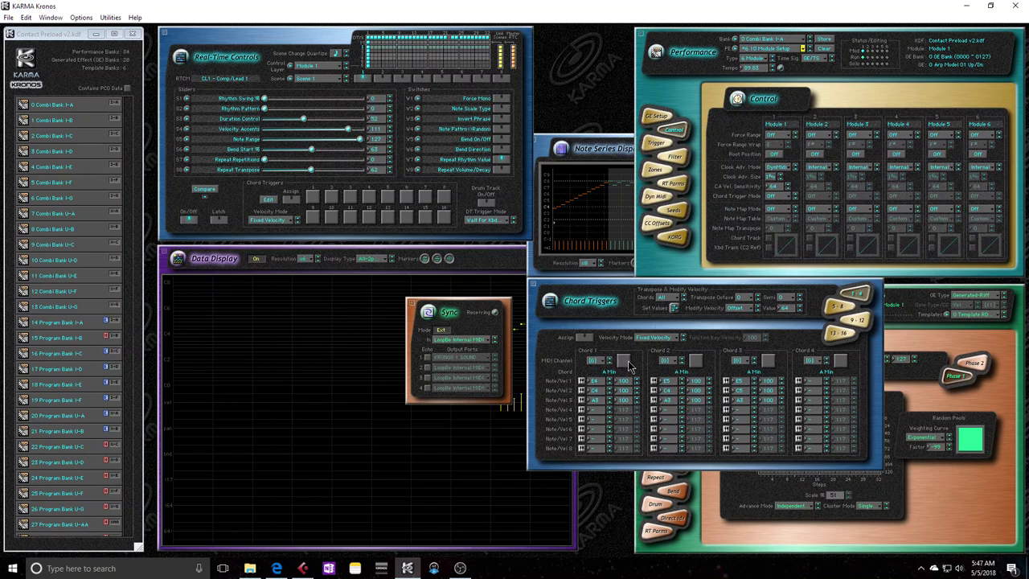
left_click(625, 361)
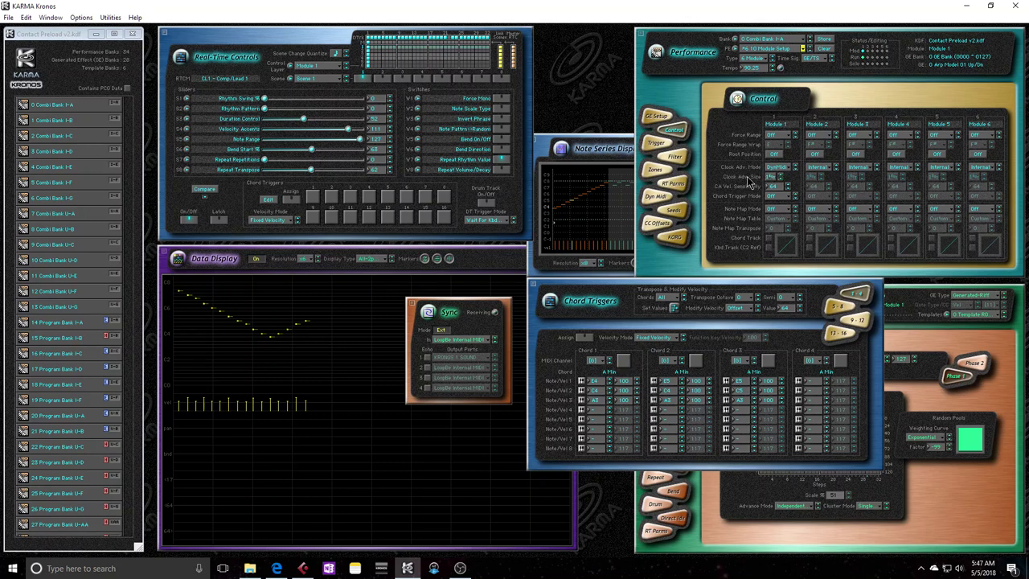
Set Module 1's Clock Adv. Mode to Int + D, then play and release Chord 1
left_click(776, 166)
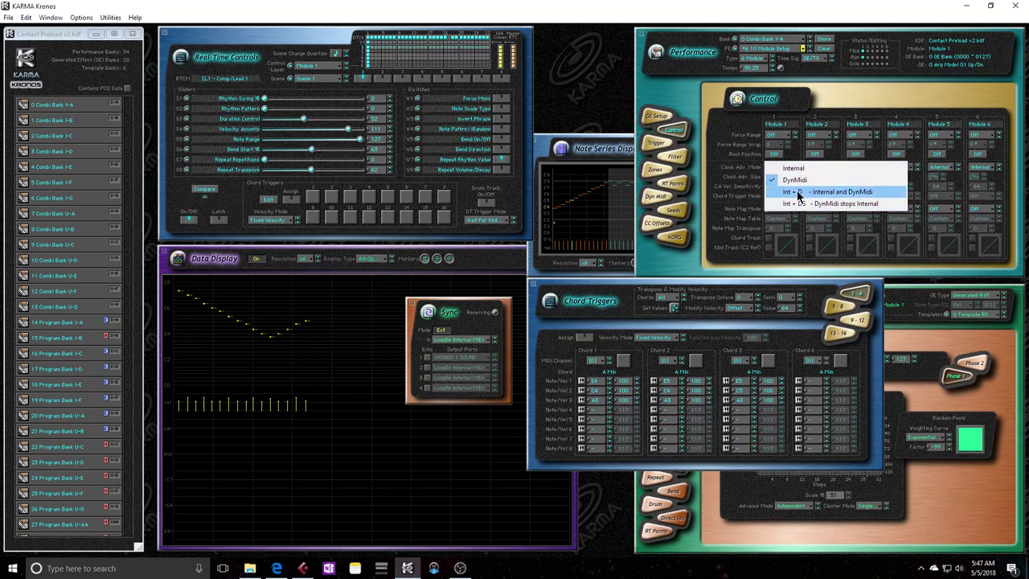
left_click(829, 195)
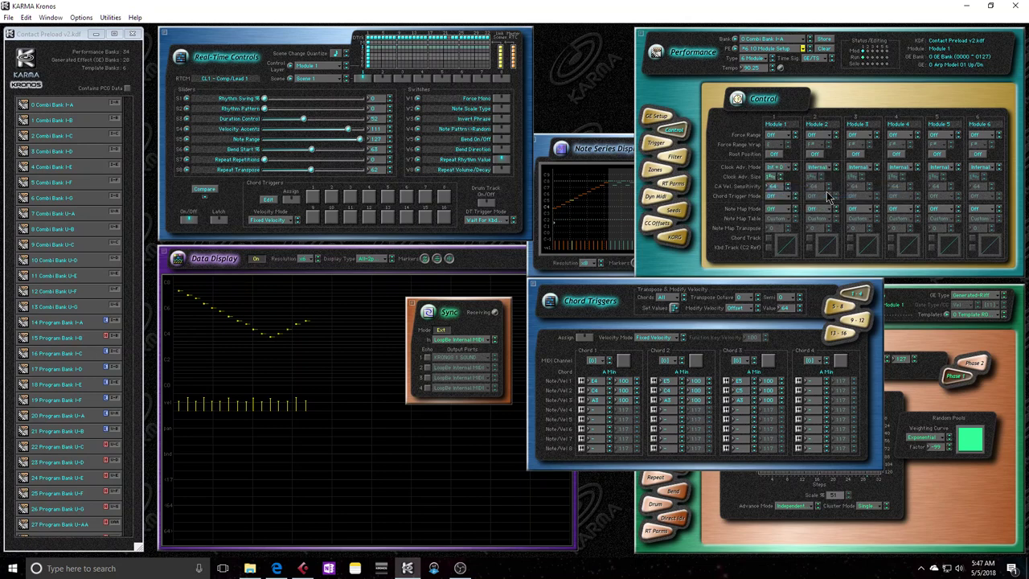
left_click(624, 361)
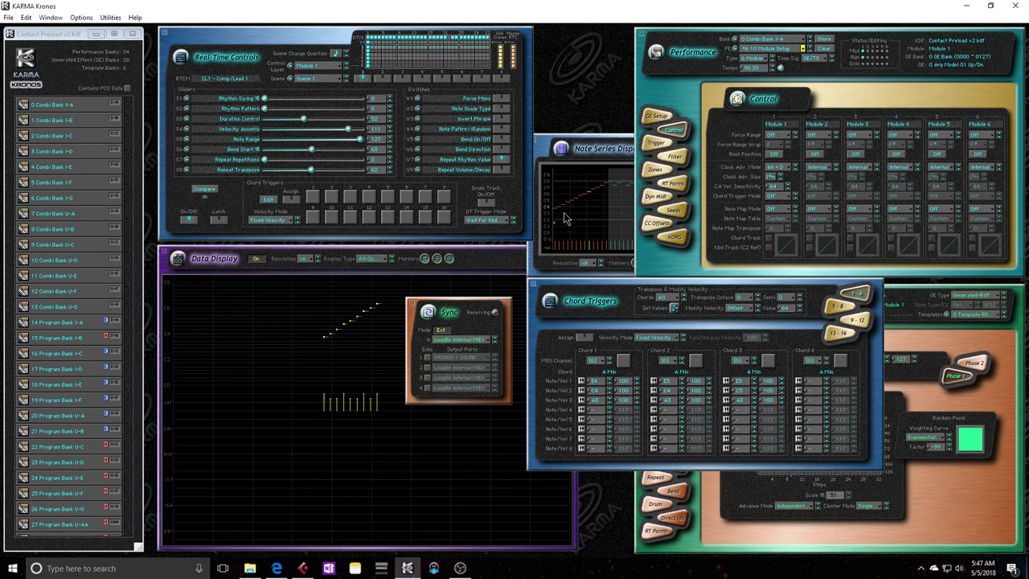
left_click(622, 363)
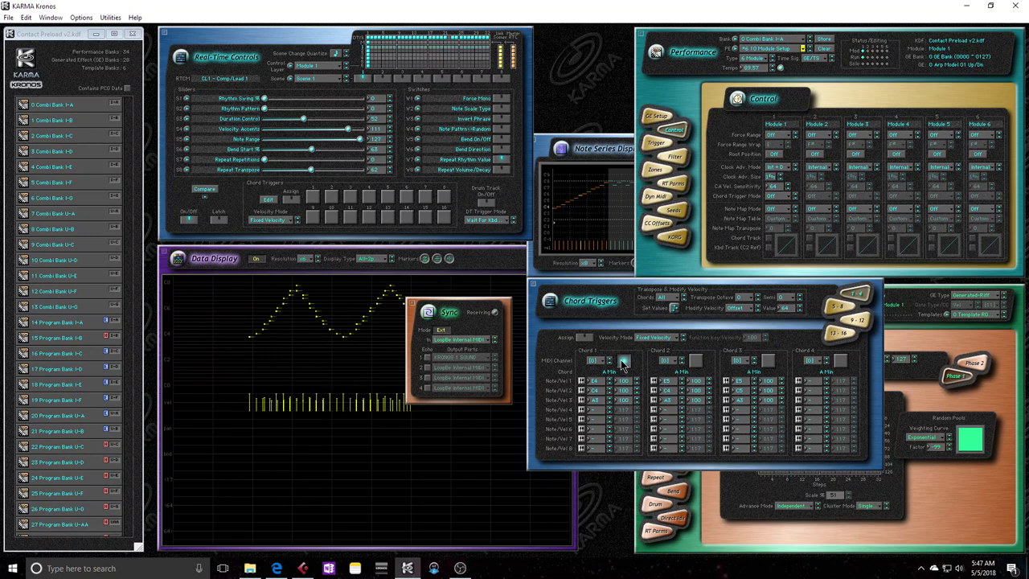
left_click(623, 363)
Set Module 1's Clock Adv. Mode to Int + DS and trigger Chord 1
left_click(777, 169)
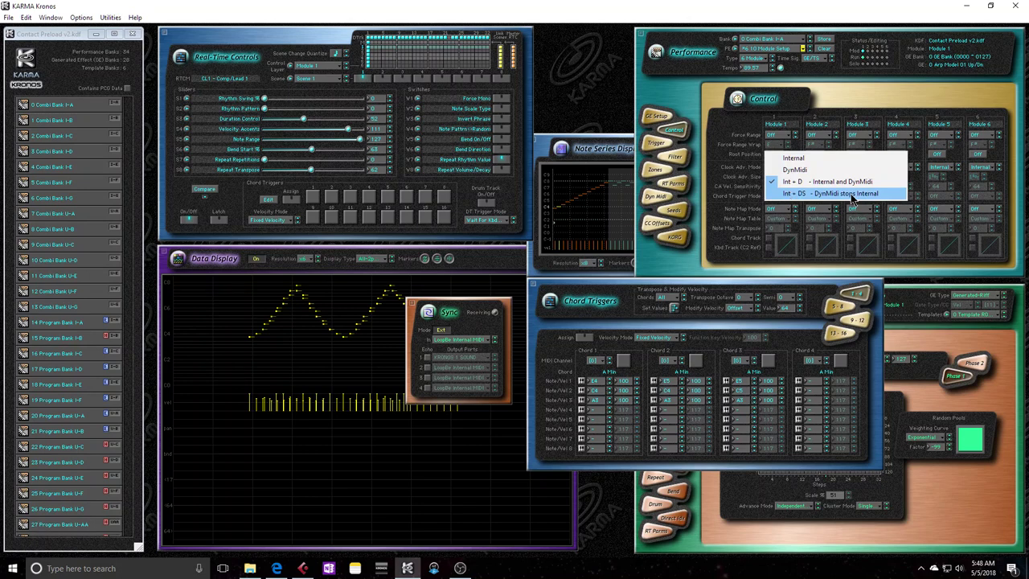
left_click(852, 194)
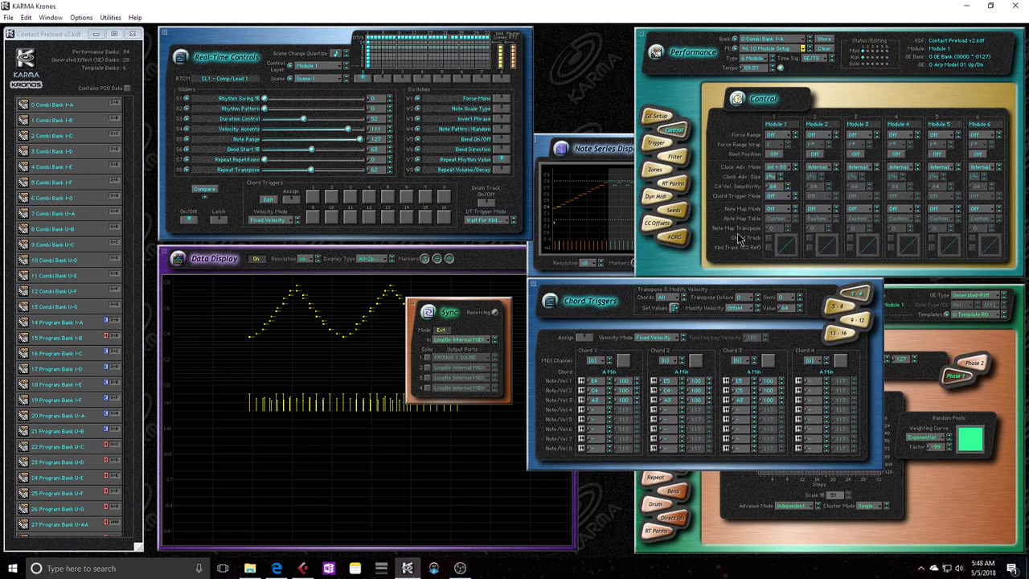
left_click(621, 362)
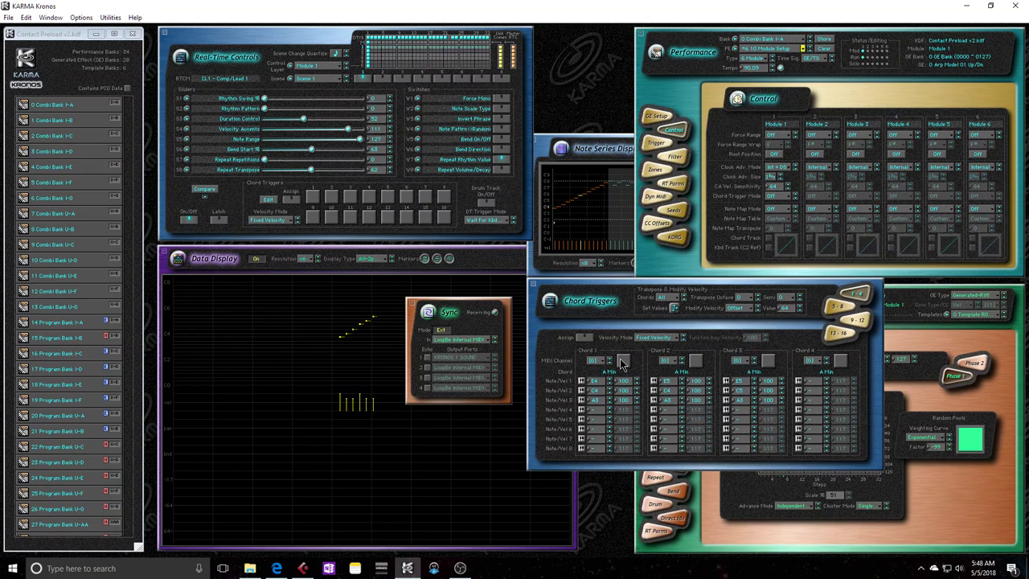
Play and release Chord 1 twice to test the Int + DS pattern
left_click(786, 169)
left_click(733, 173)
left_click(625, 362)
left_click(626, 366)
left_click(625, 364)
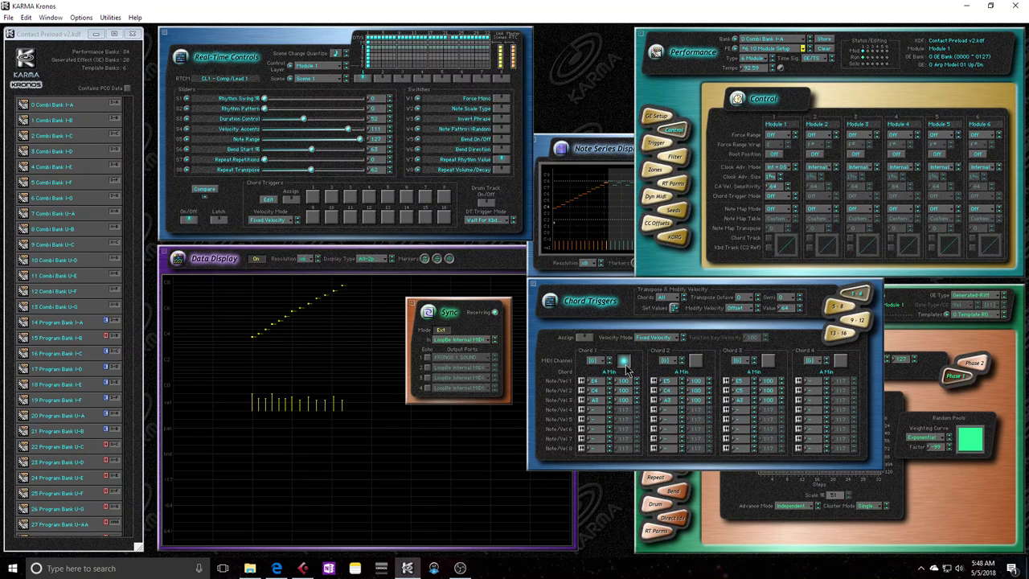
left_click(625, 366)
left_click(780, 167)
Choose DynMidi for Module 1's Clock Adv. Mode, replacing Int + DS
left_click(798, 160)
Pick a new note value for Module 1's Clock Adv. Size and trigger Chord 1
left_click(777, 178)
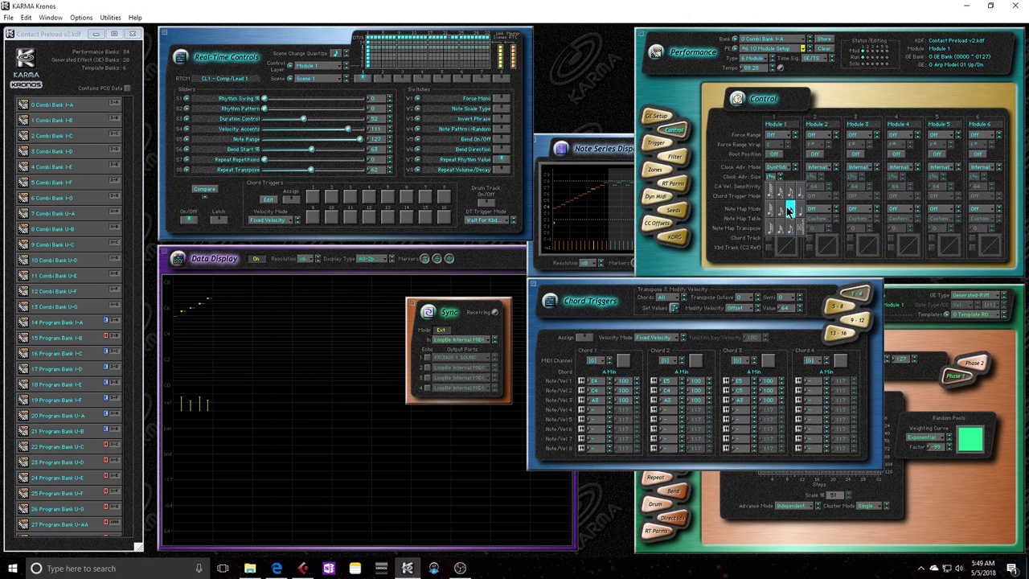
left_click(801, 210)
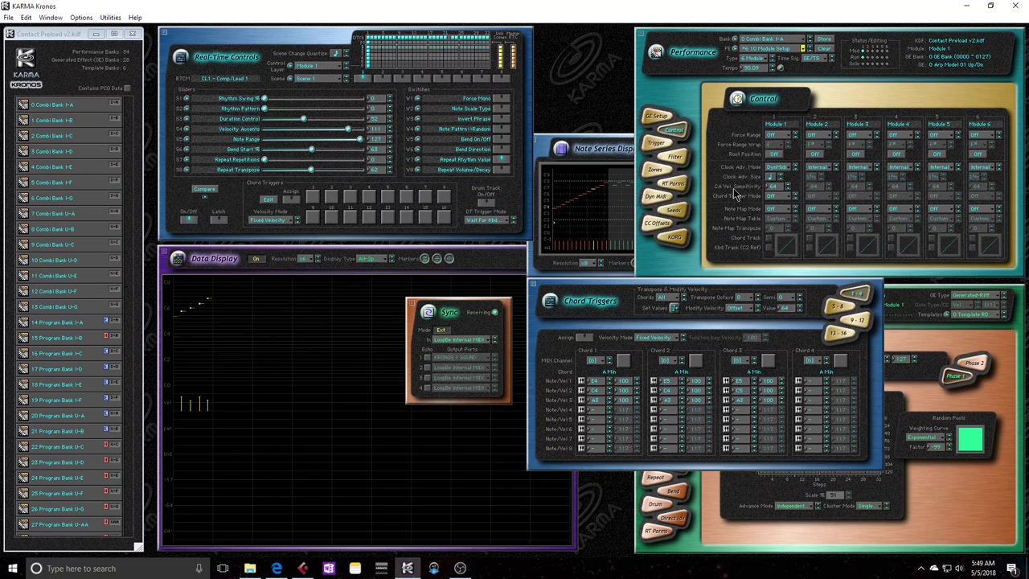
mouse_move(735, 186)
left_click(626, 364)
Close the Chord Triggers window and show the Generated Effect's Rhythm page
left_click(533, 286)
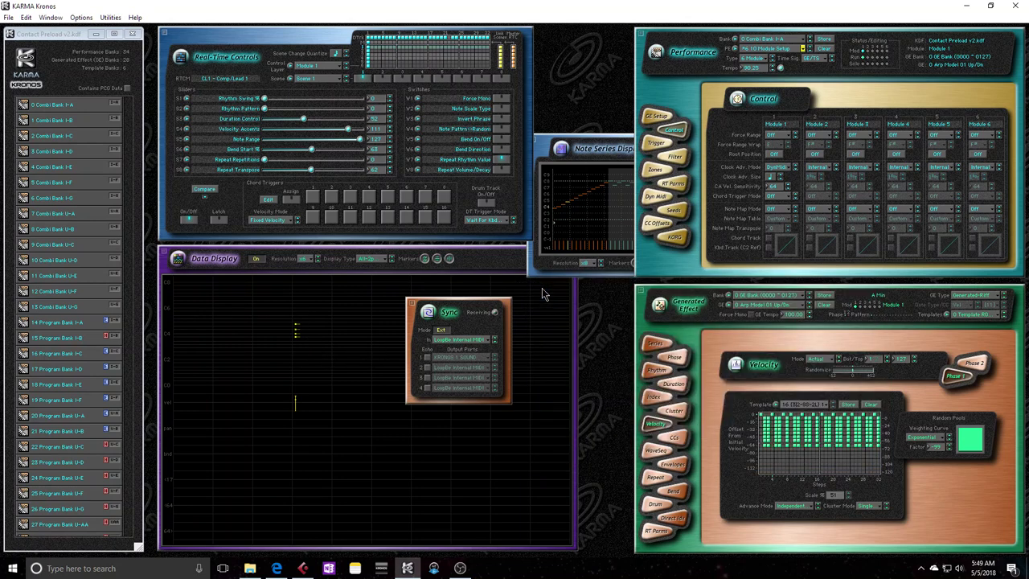
left_click(655, 370)
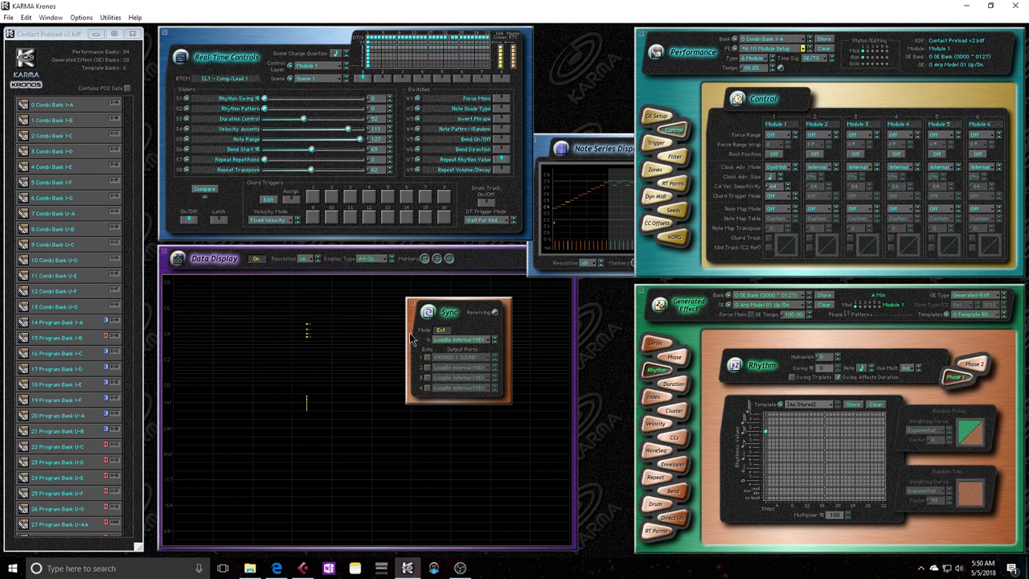
Pick a different Module 1 Clock Adv. Size, audition Chord 1, then close the Sync window
left_click(775, 177)
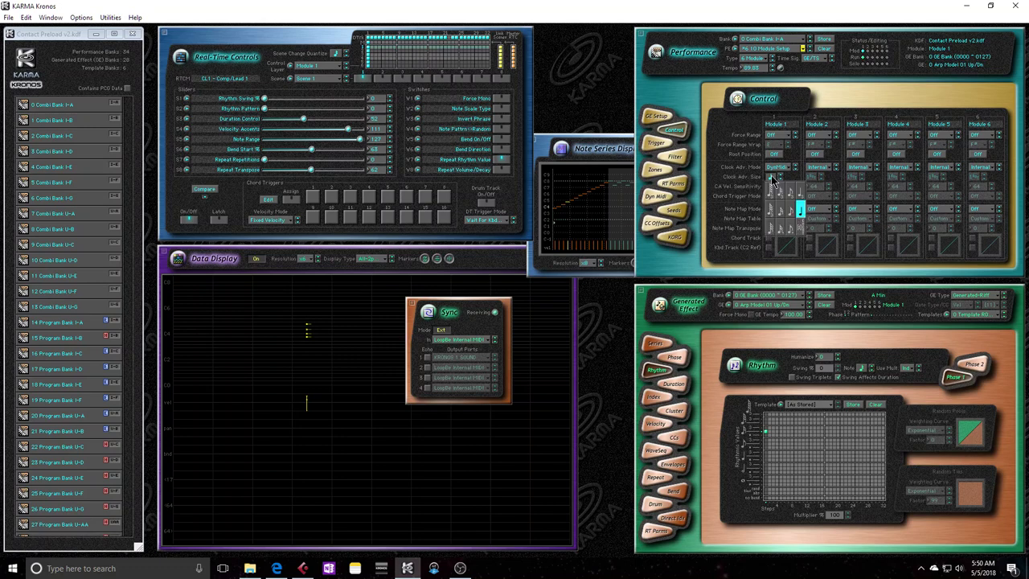
left_click(780, 209)
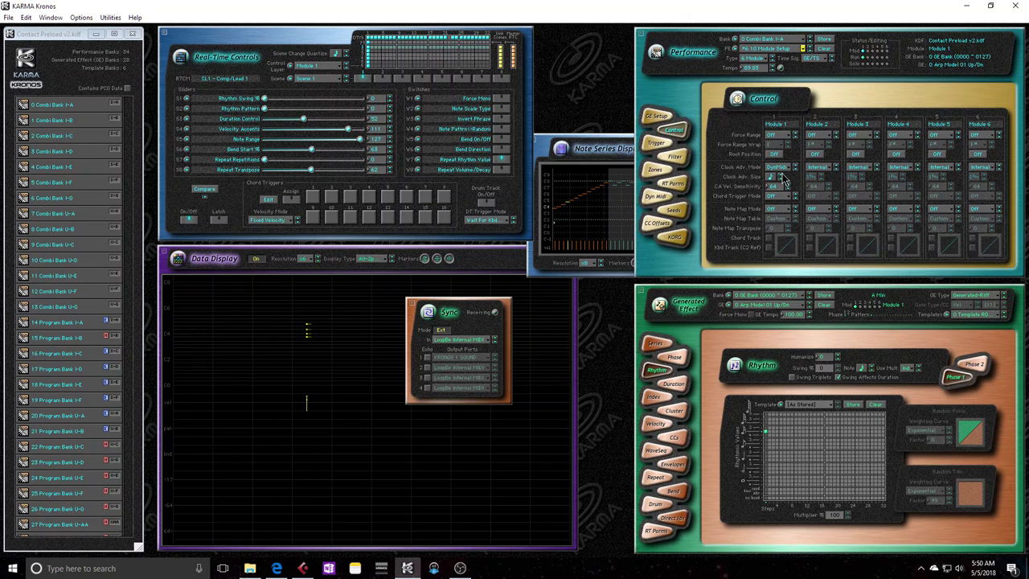
left_click(314, 199)
left_click(315, 199)
left_click(412, 303)
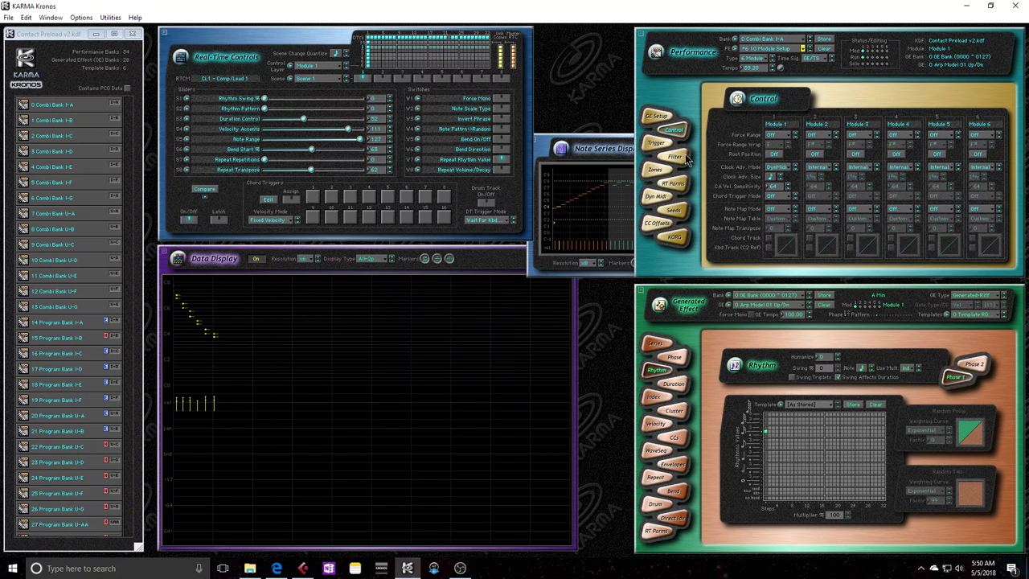
Set Module 1's Clock Adv. Size to the lower-left grid value and audition Chord 1
left_click(773, 176)
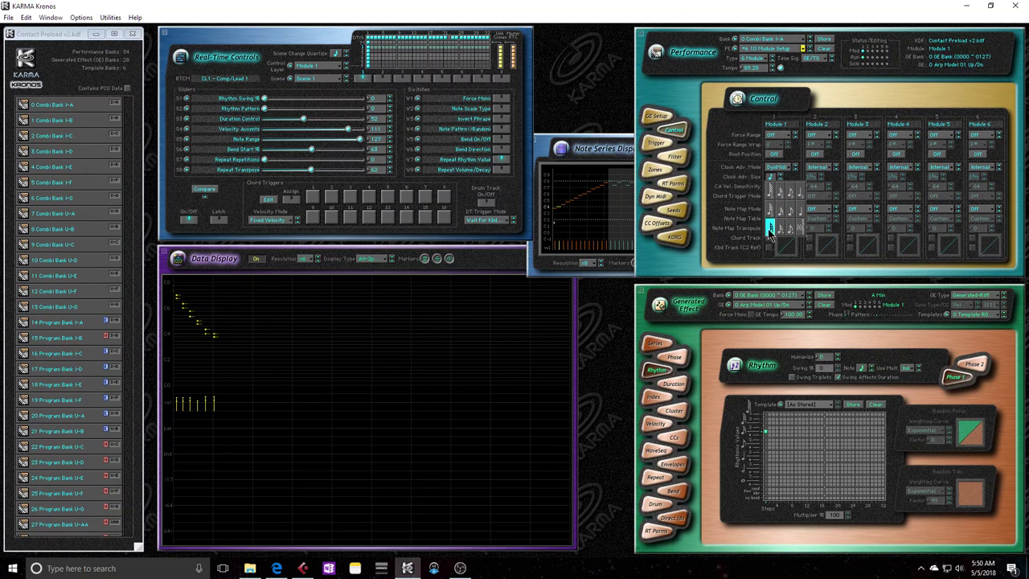
left_click(769, 231)
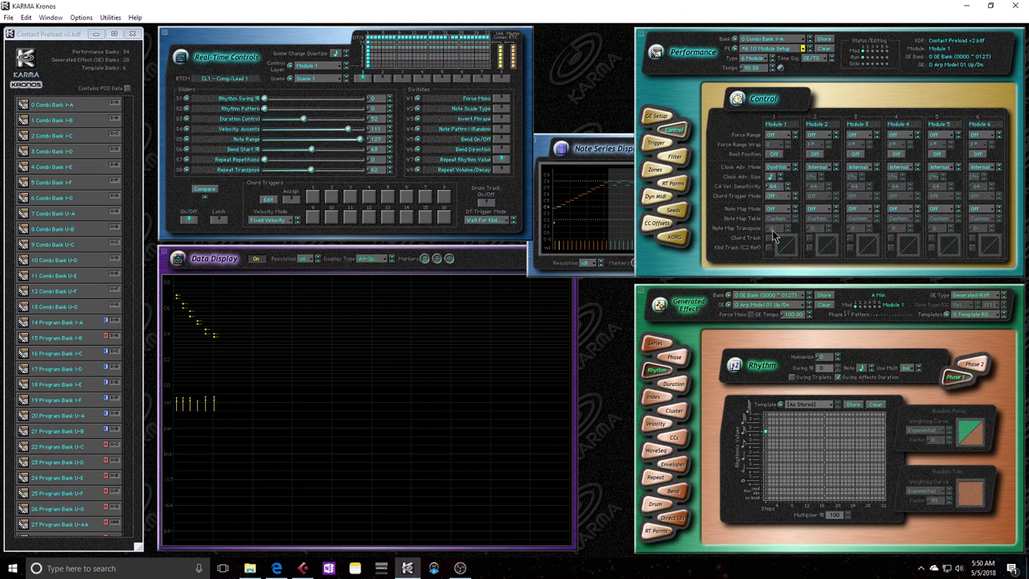
left_click(313, 198)
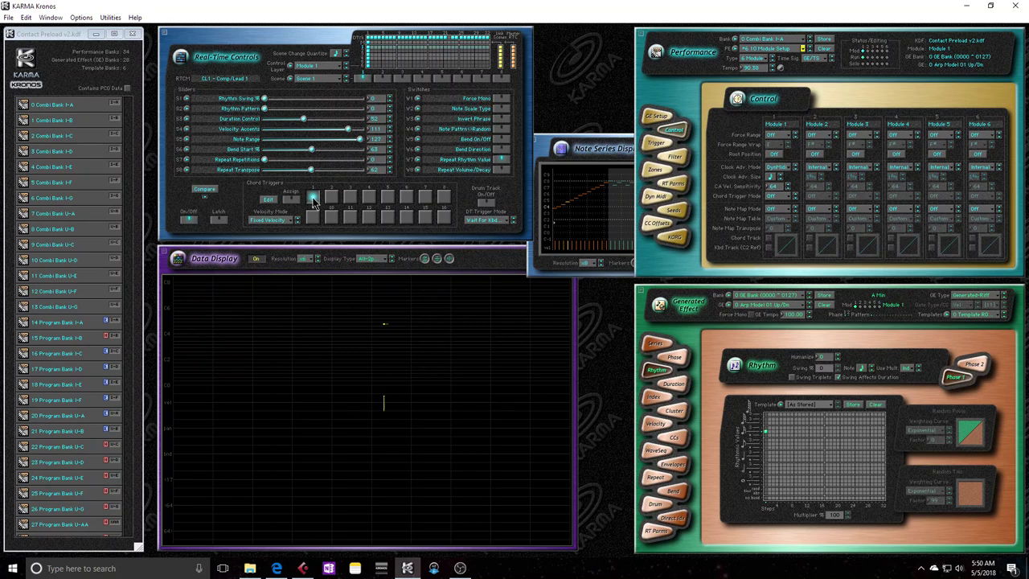
left_click_drag(314, 201, 314, 201)
Choose a new value in Module 1's Clock Adv. Size grid
mouse_move(755, 192)
left_click(773, 178)
left_click(801, 228)
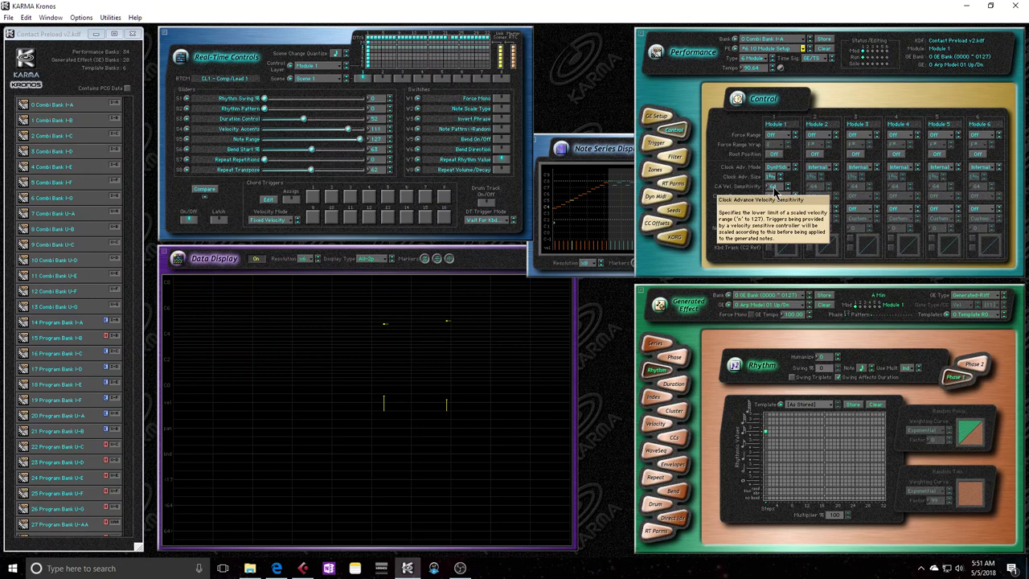
Set Module 1's CA Vel. Sensitivity to 1 and audition Chord 1
double_click(774, 187)
key("Return")
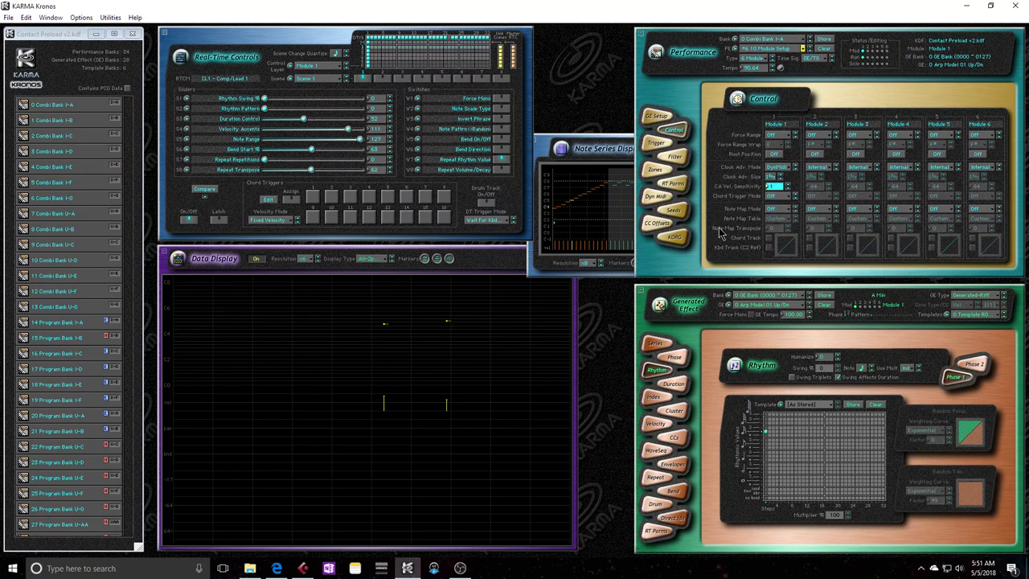
left_click(315, 201)
Switch Module 1's Clock Adv. Mode back to Internal and audition Chord 1
left_click(781, 169)
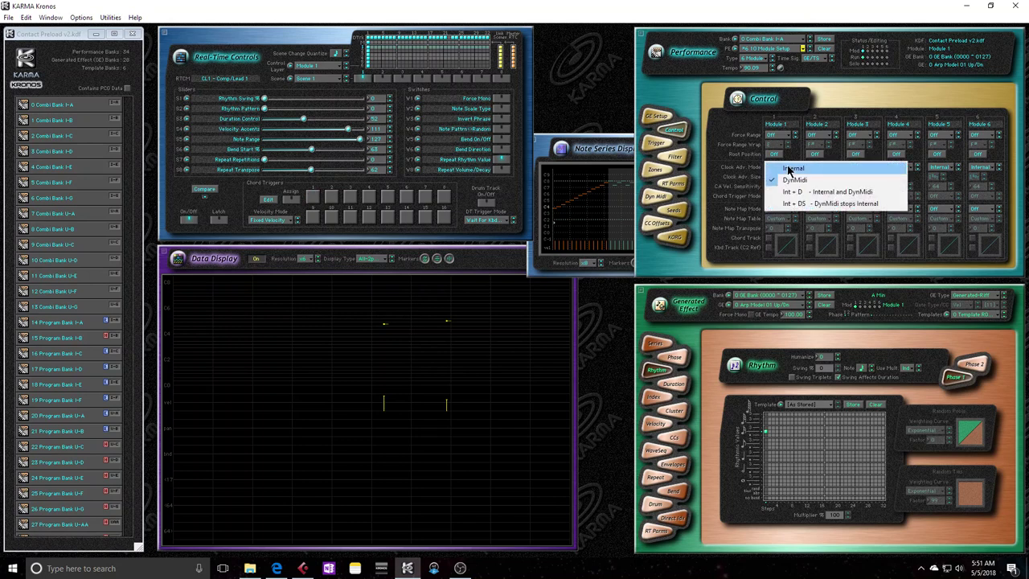
left_click(789, 168)
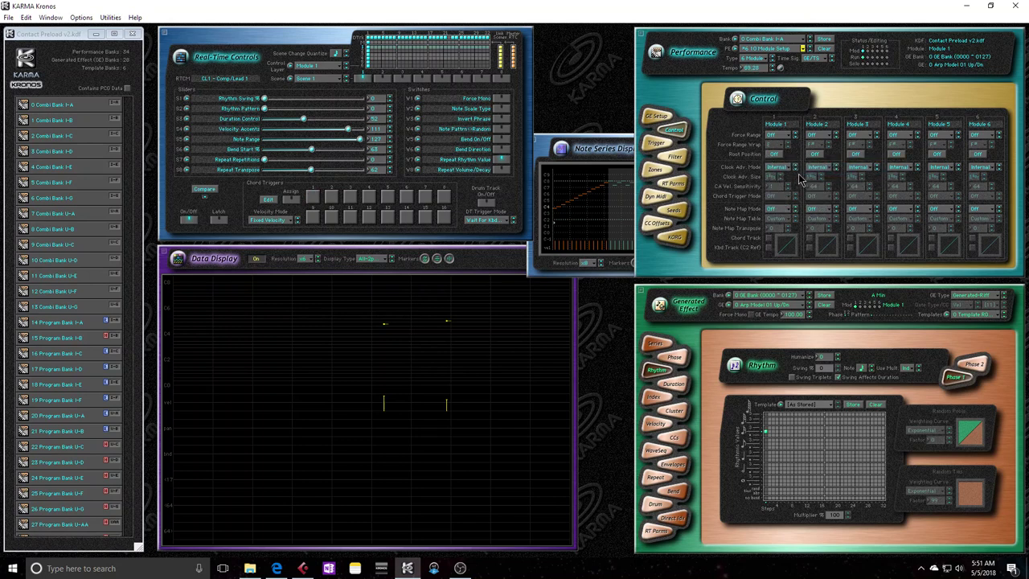
left_click(314, 199)
Raise Velocity Accents from 111 to 127, show the Velocity page, and audition Chord 1
left_click_drag(348, 130, 363, 130)
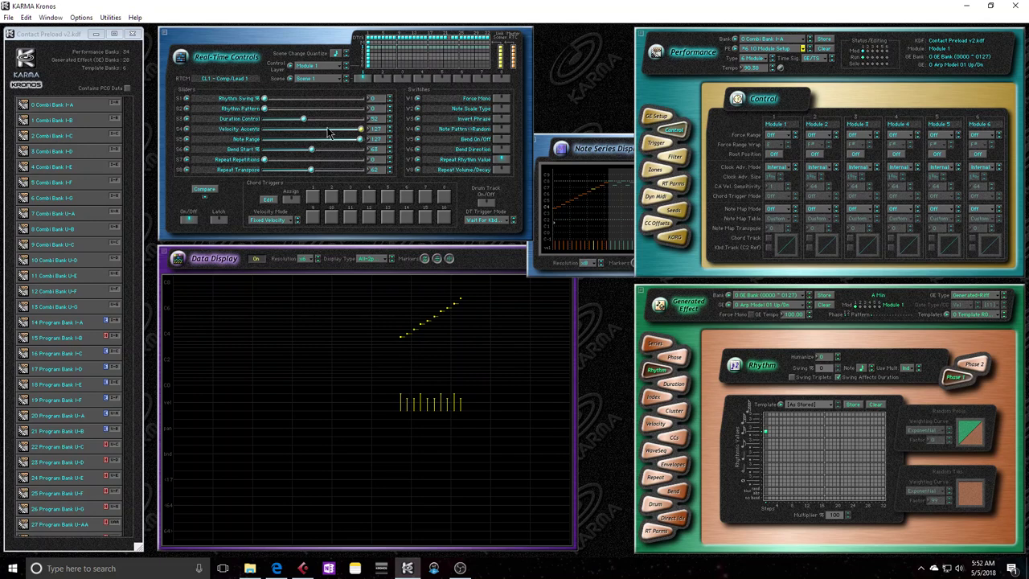
left_click(656, 425)
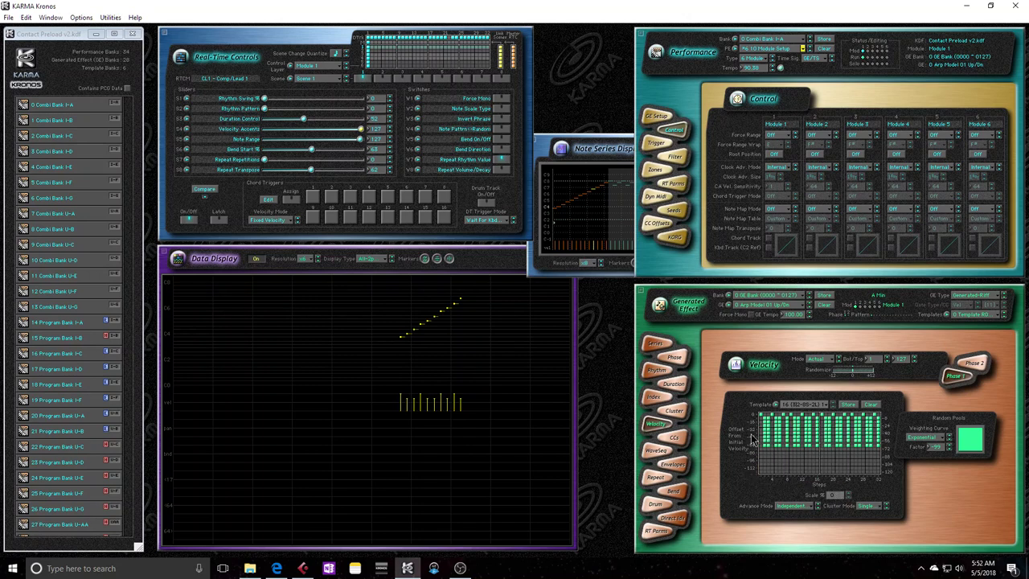
left_click(314, 197)
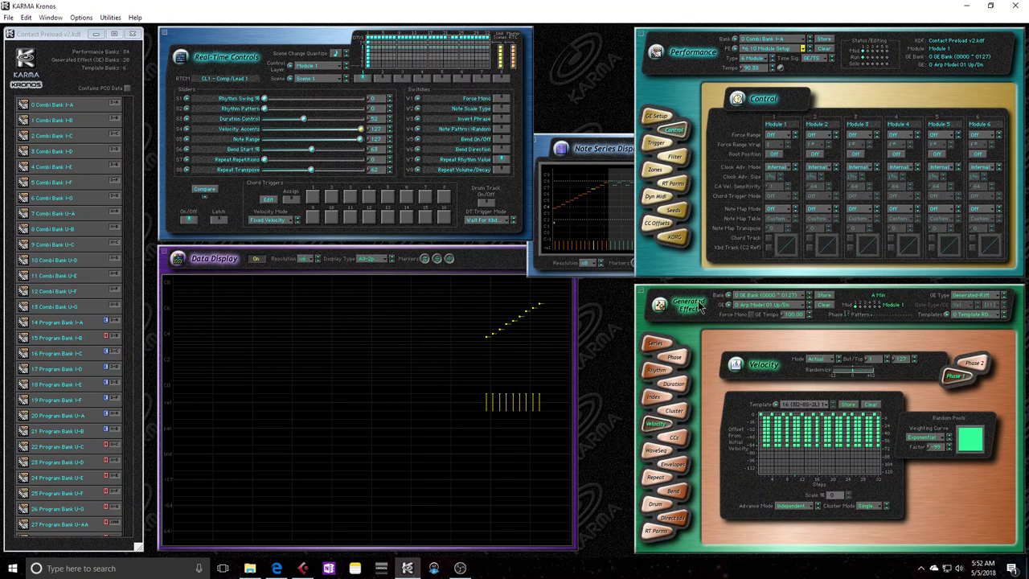
Set Module 1's Clock Adv. Mode to DynMidi and audition Chord 1
left_click(772, 168)
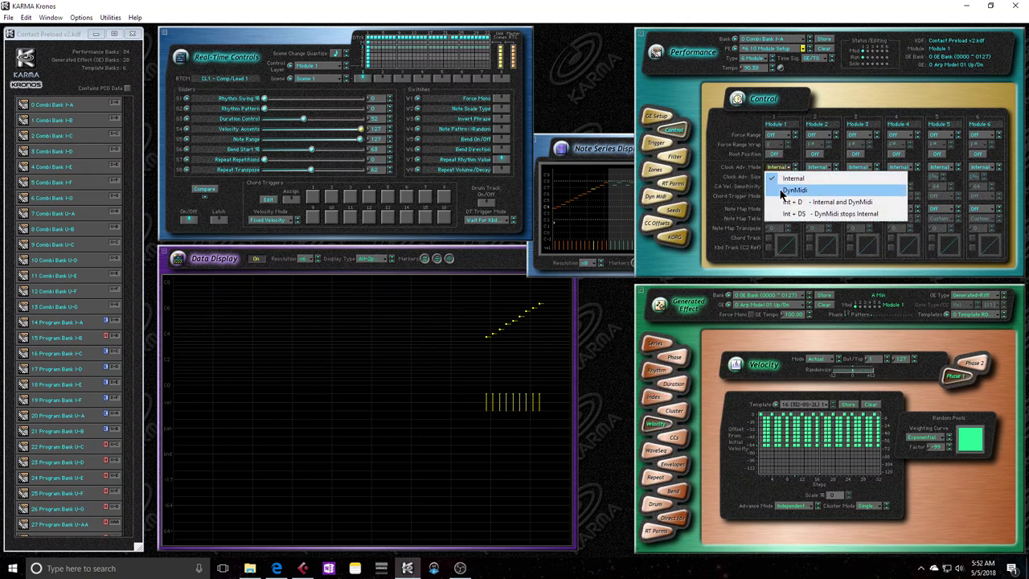
left_click(784, 190)
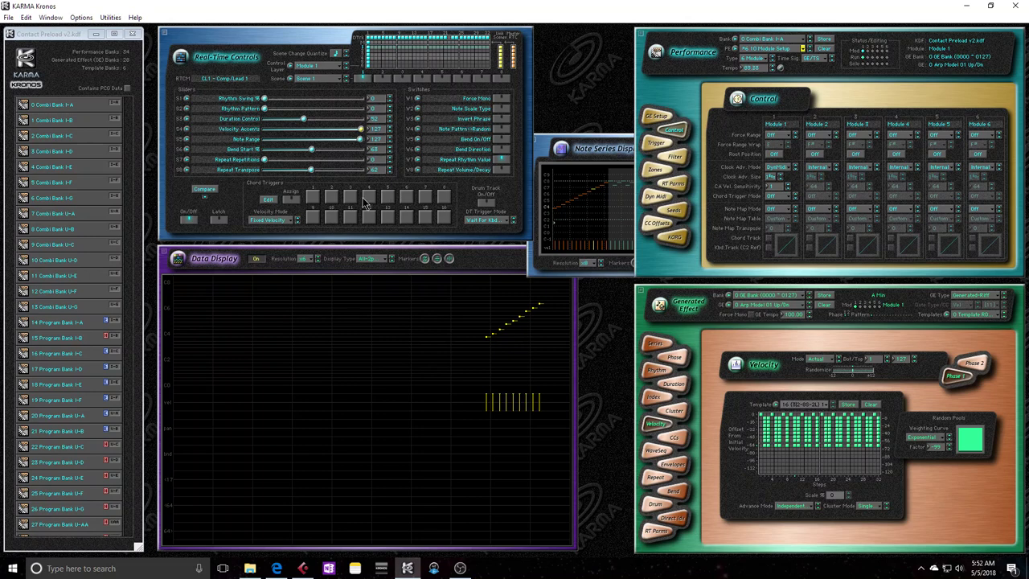
left_click(313, 200)
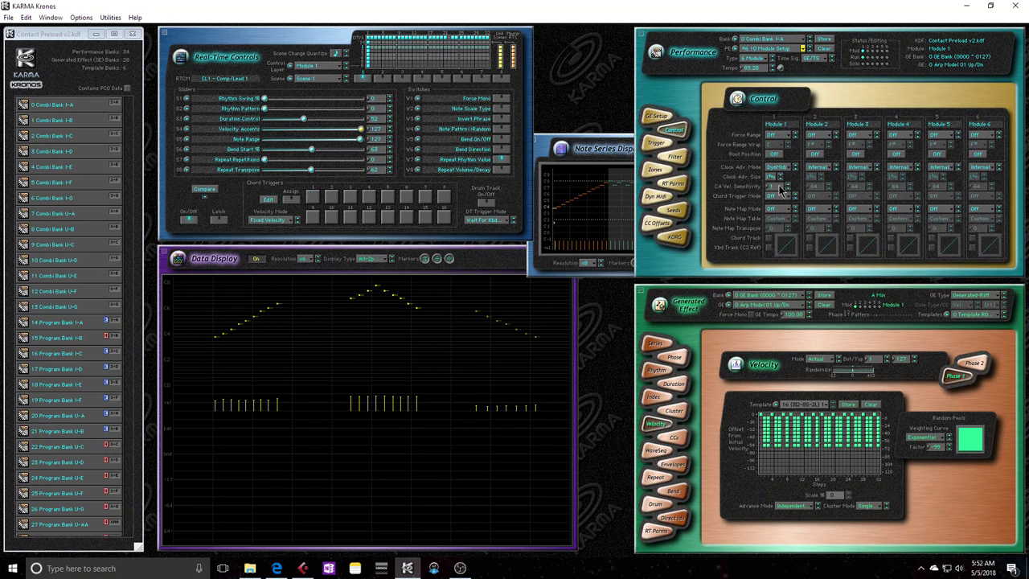
Try entering 93 for CA Vel. Sensitivity, cancel it, and audition Chord 1
double_click(777, 186)
type("93")
key("Escape")
left_click(313, 198)
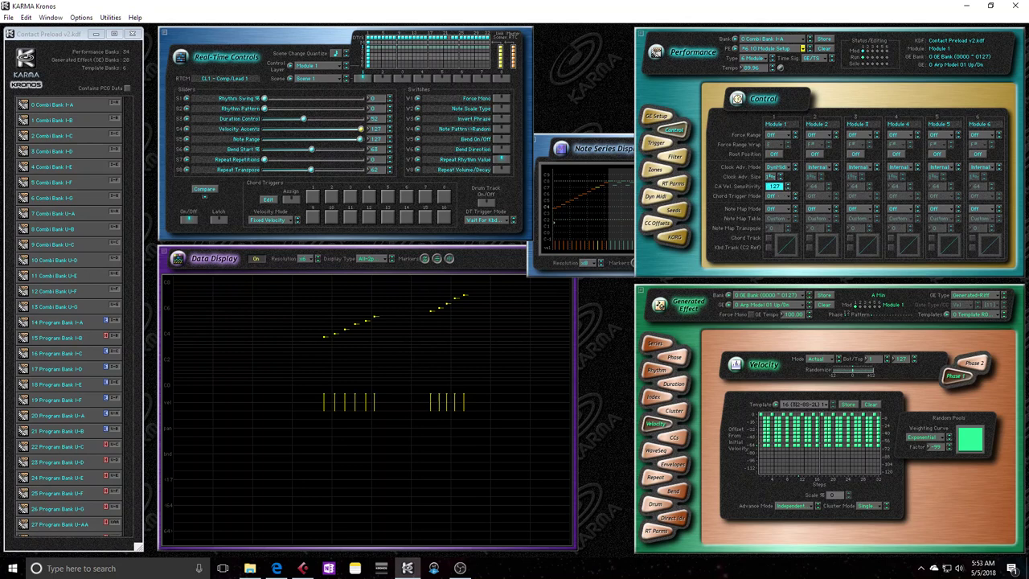
Lower CA Vel. Sensitivity from 127 to 64 and audition Chord 1
left_click_drag(774, 186, 773, 211)
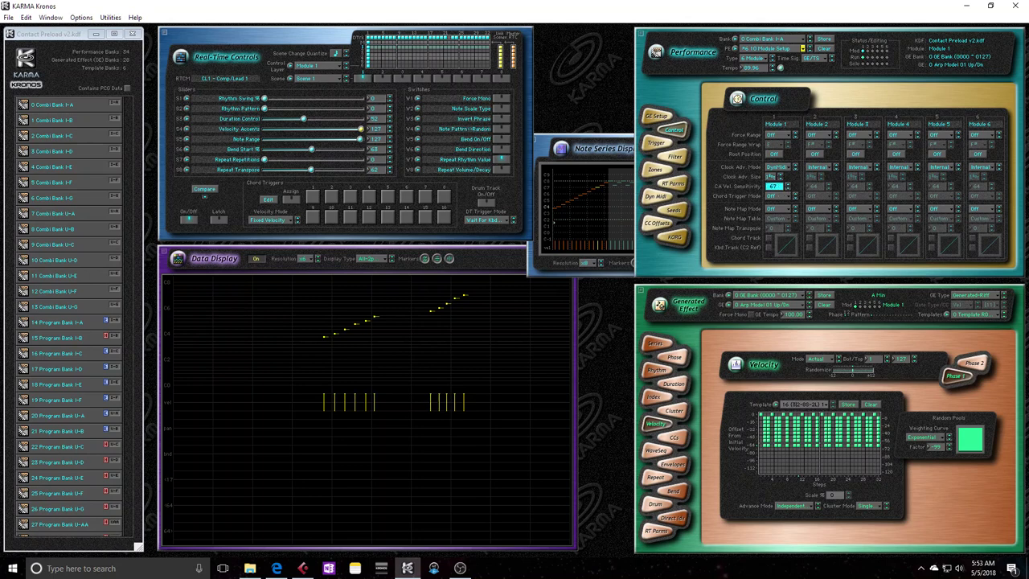
left_click(788, 191)
left_click(314, 198)
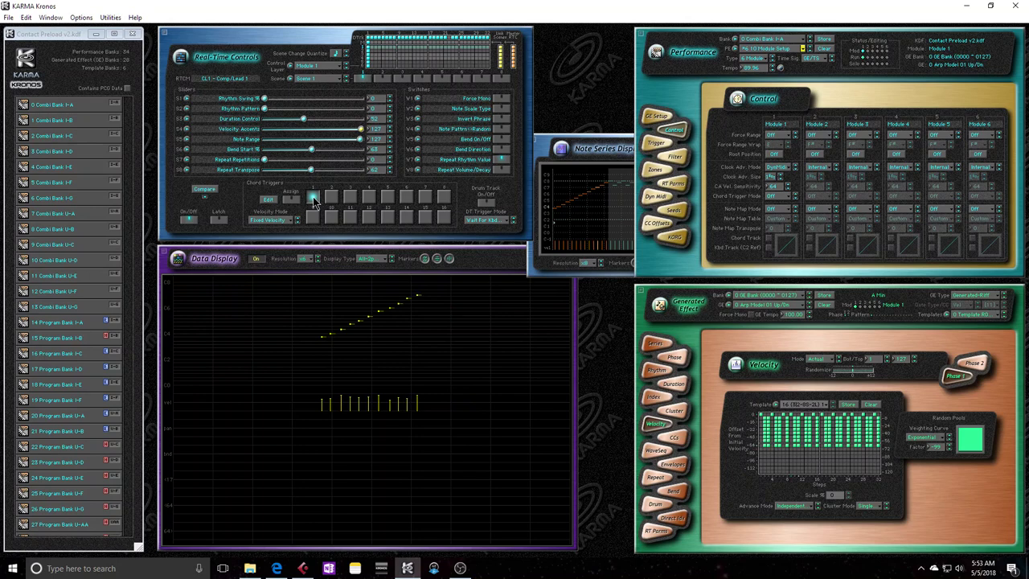
Set Module 1's Chord Trigger Mode to 1st and test Chord Trigger 1
left_click(774, 198)
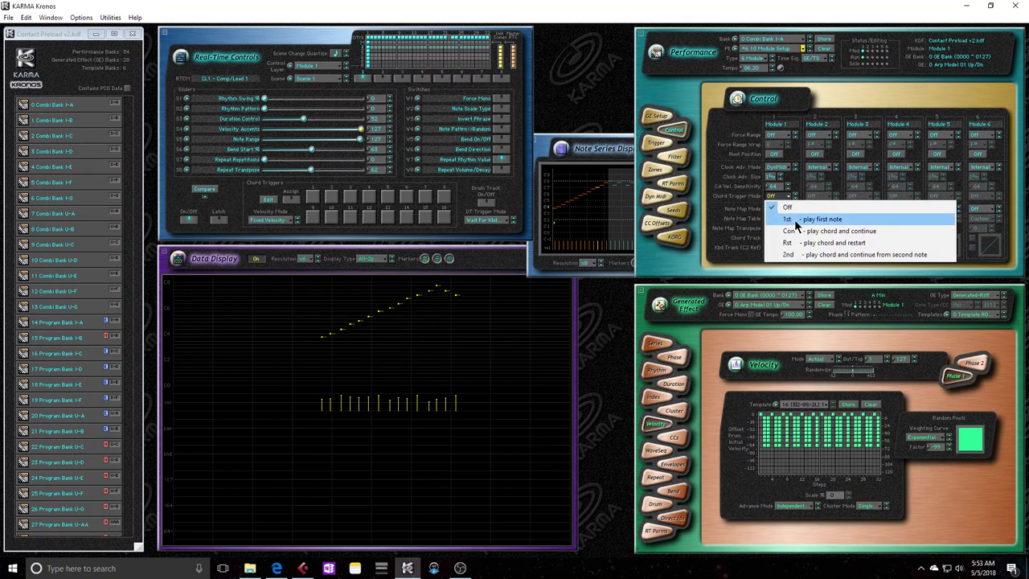
left_click(794, 219)
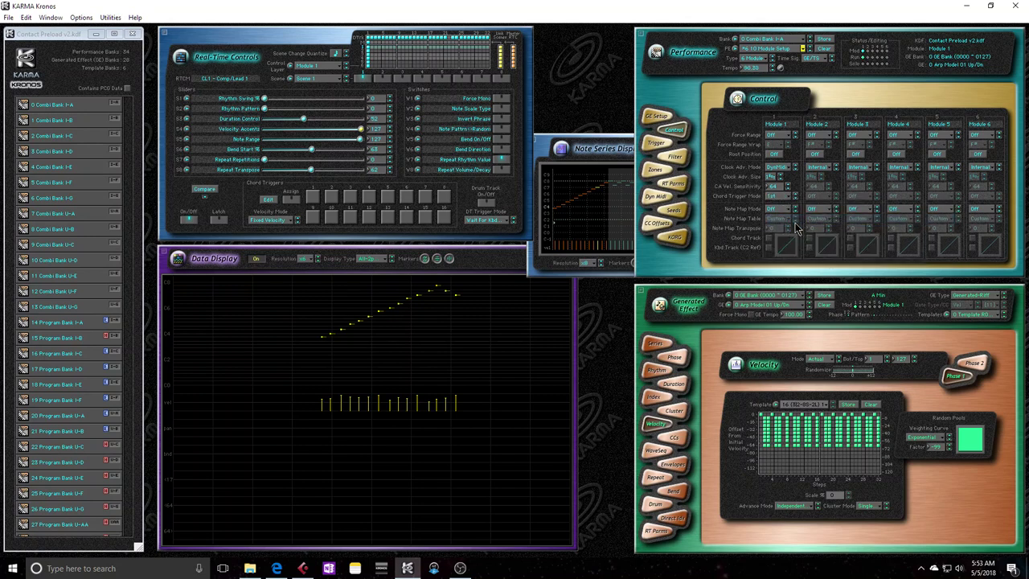
left_click(311, 199)
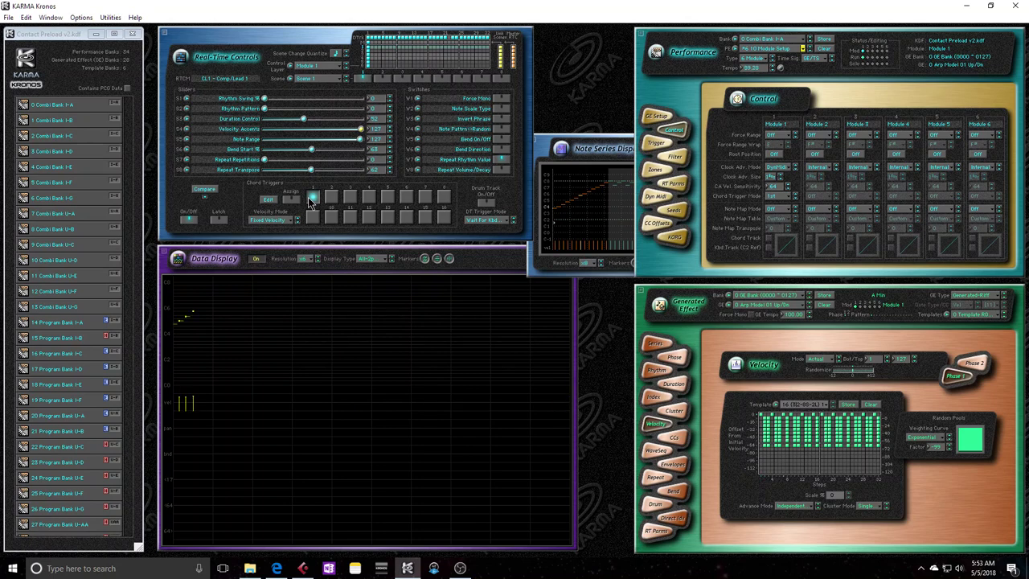
left_click(311, 199)
Change the Chord Trigger Mode to Con and trigger Chord 1 twice
left_click(772, 197)
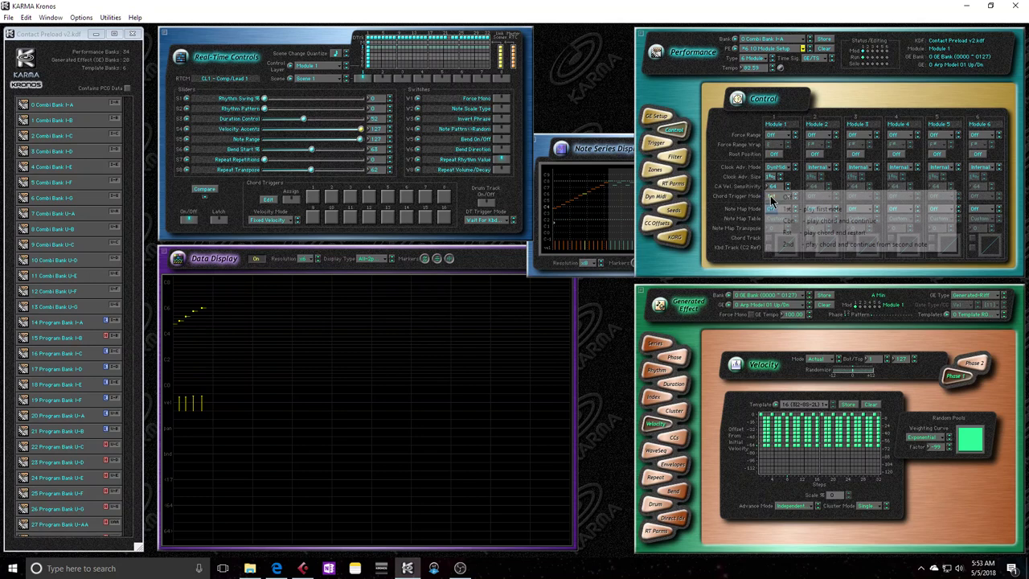
left_click(818, 223)
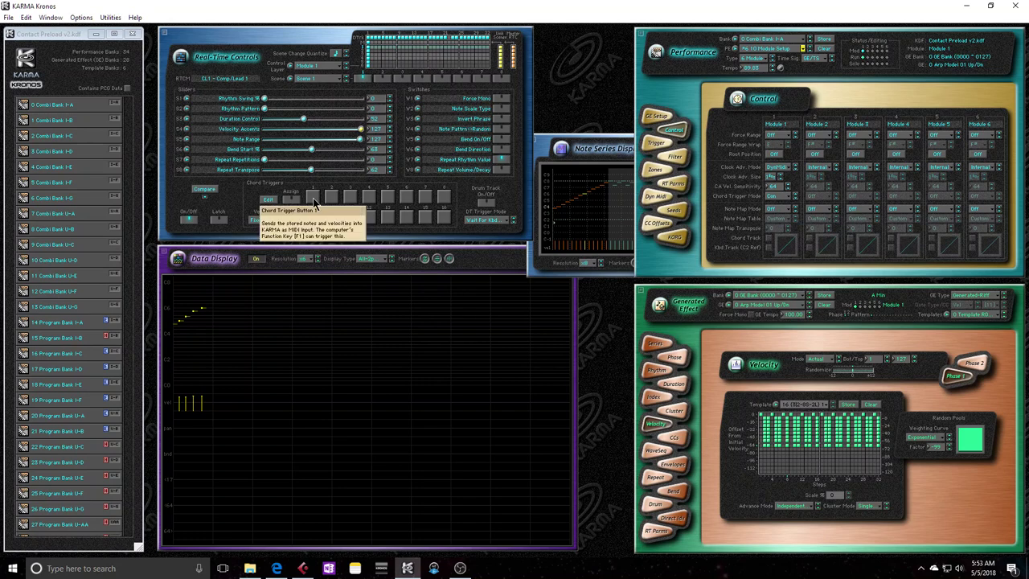
left_click(314, 201)
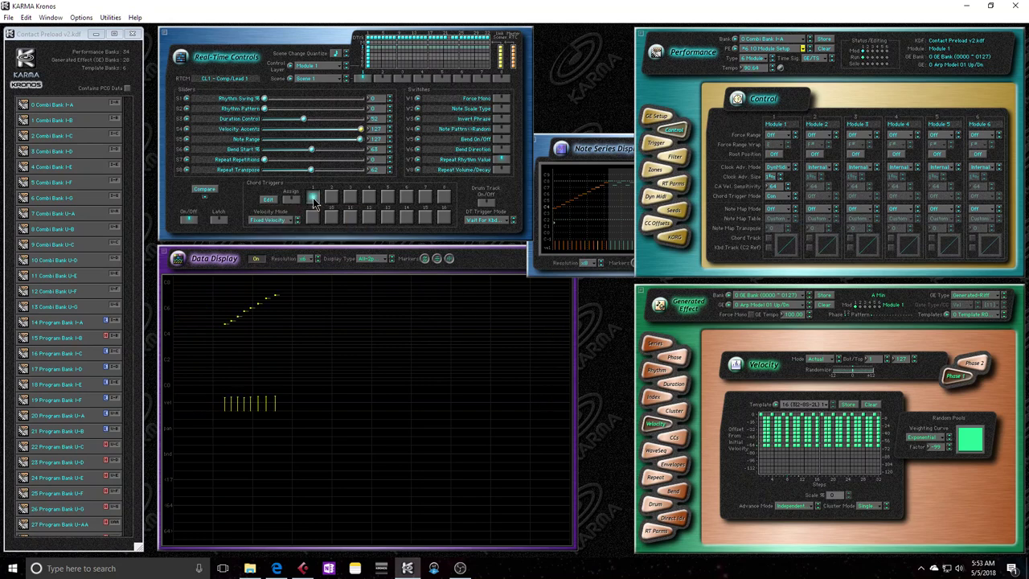
left_click(313, 201)
left_click(314, 201)
left_click(313, 201)
Try Rst chord trigger mode with repeated Chord 1 triggers, then settle on 2nd
left_click(780, 201)
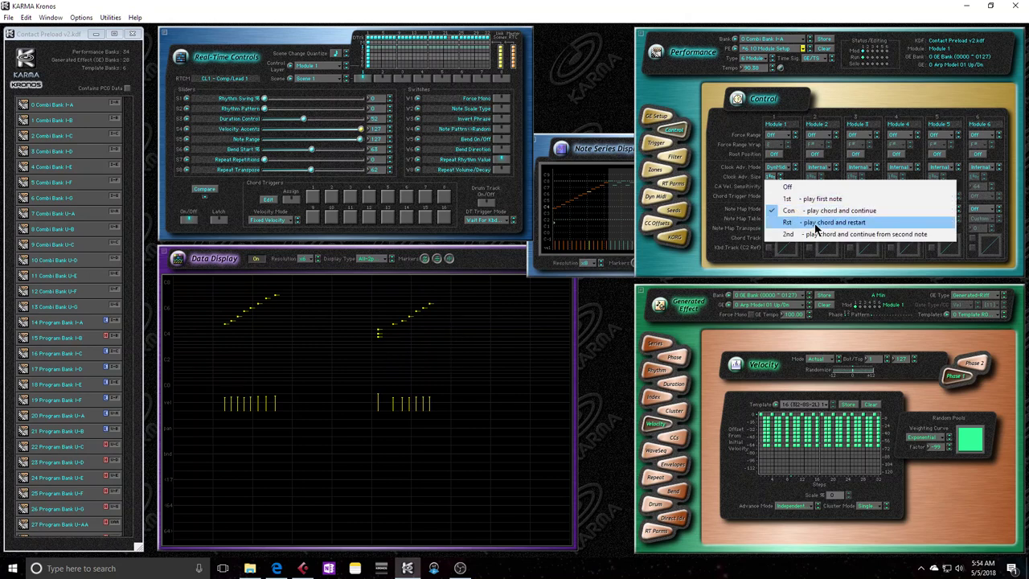
left_click(816, 228)
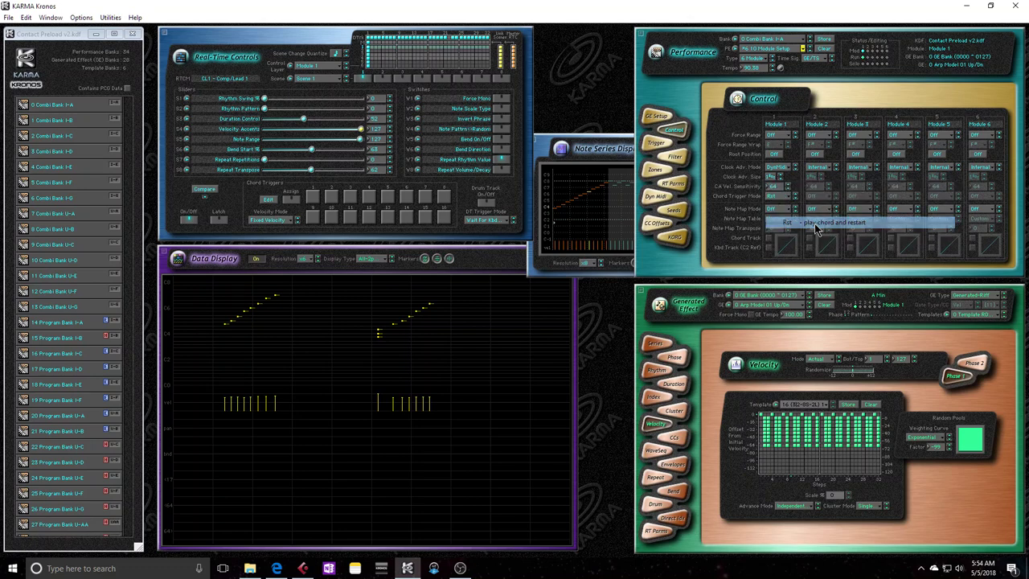
left_click(313, 201)
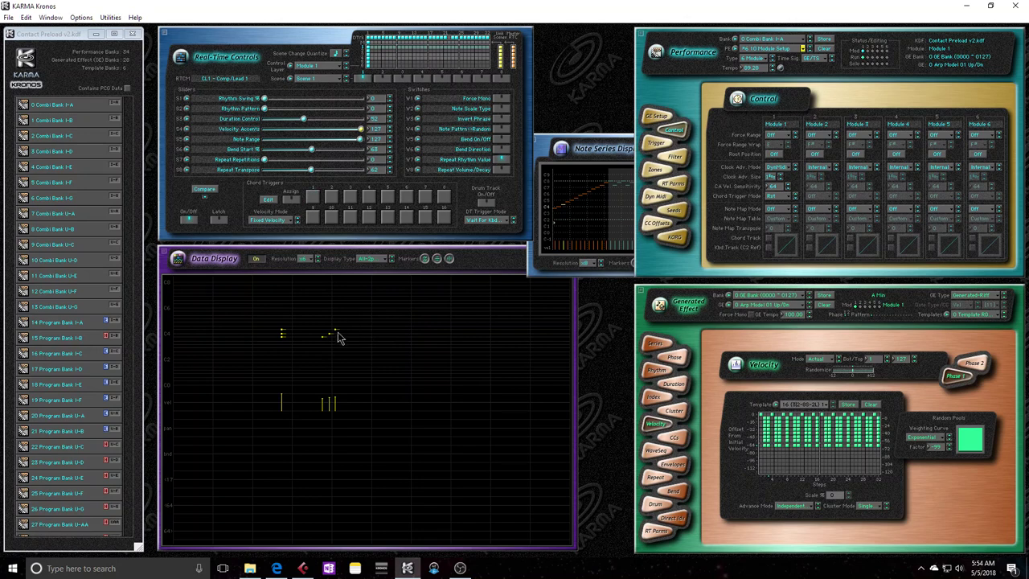
left_click(312, 201)
left_click(312, 201)
left_click(777, 197)
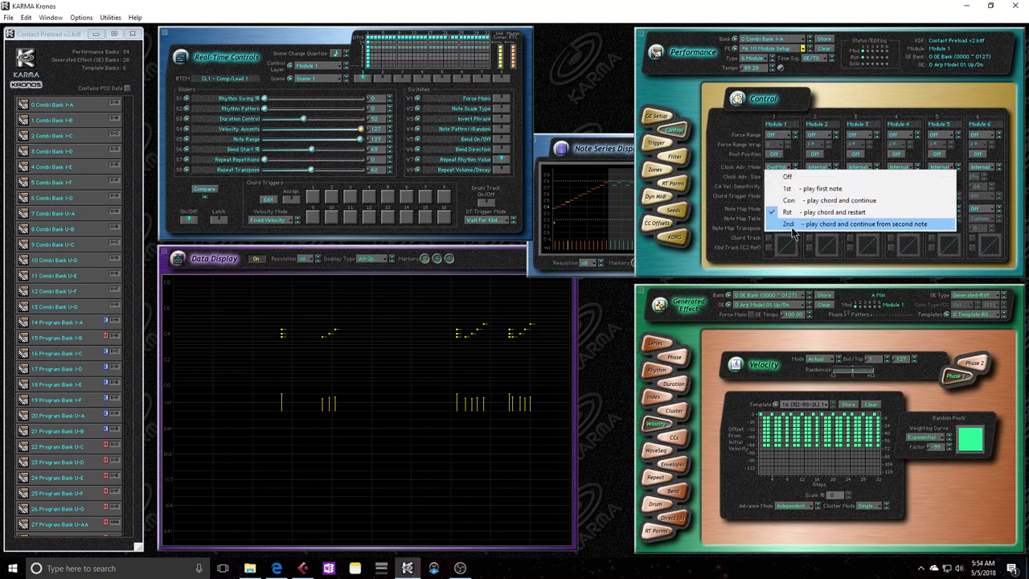
left_click(793, 224)
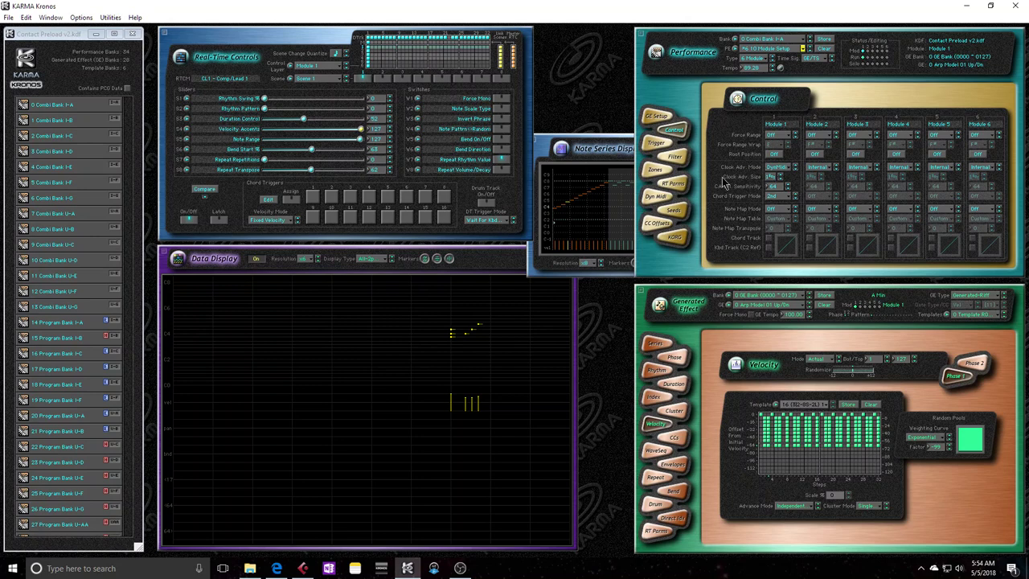
Set Dynamic MIDI row 01's source to [01] JS+Y/Mod Wheel, keeping chord trigger mode 2nd
left_click(796, 196)
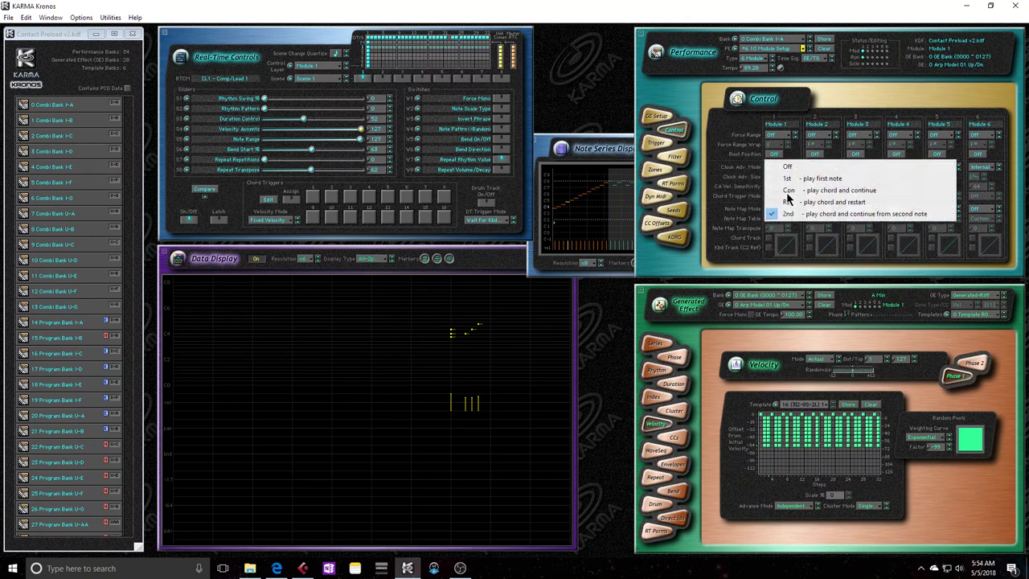
left_click(699, 189)
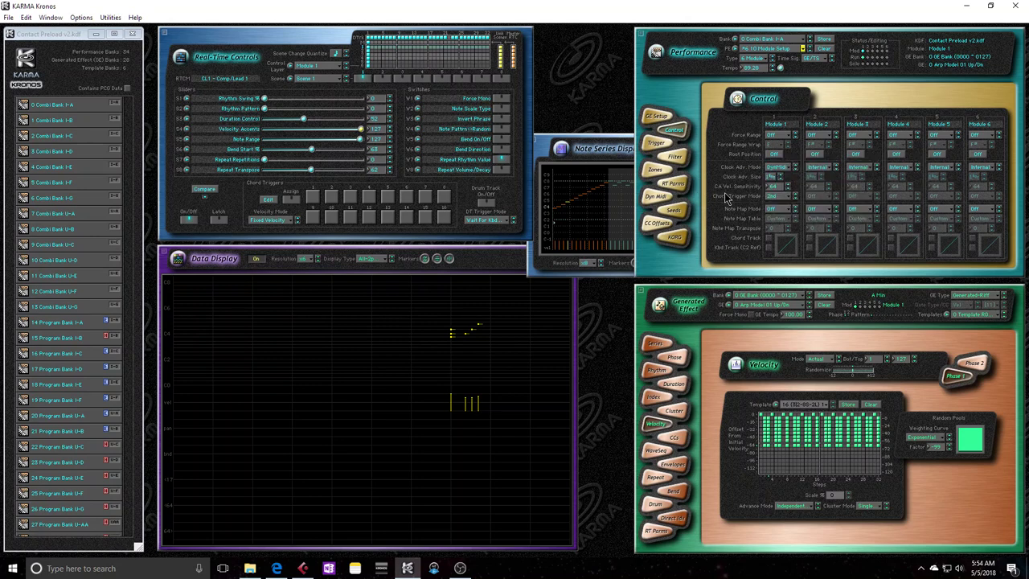
left_click(658, 198)
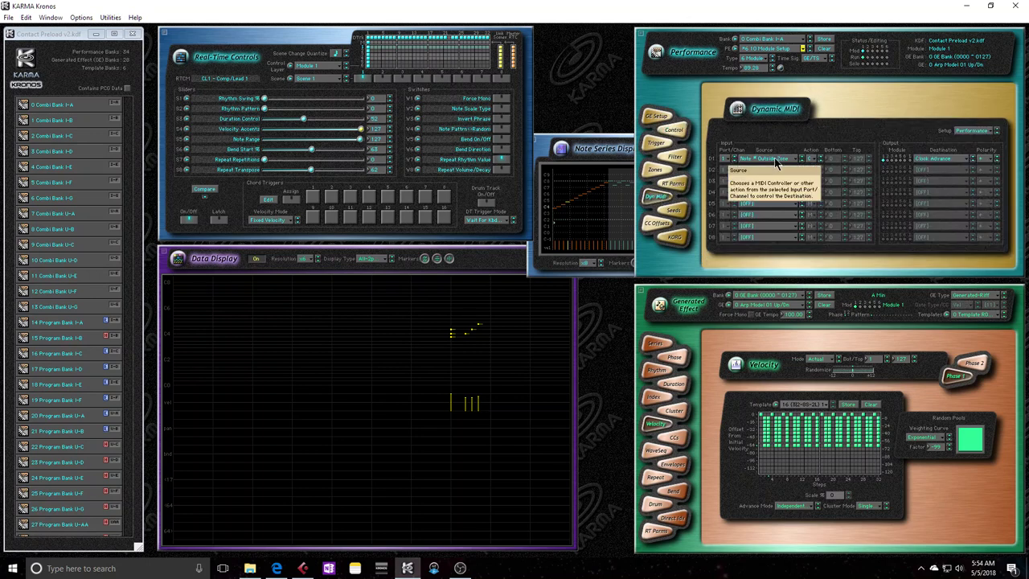
left_click(775, 160)
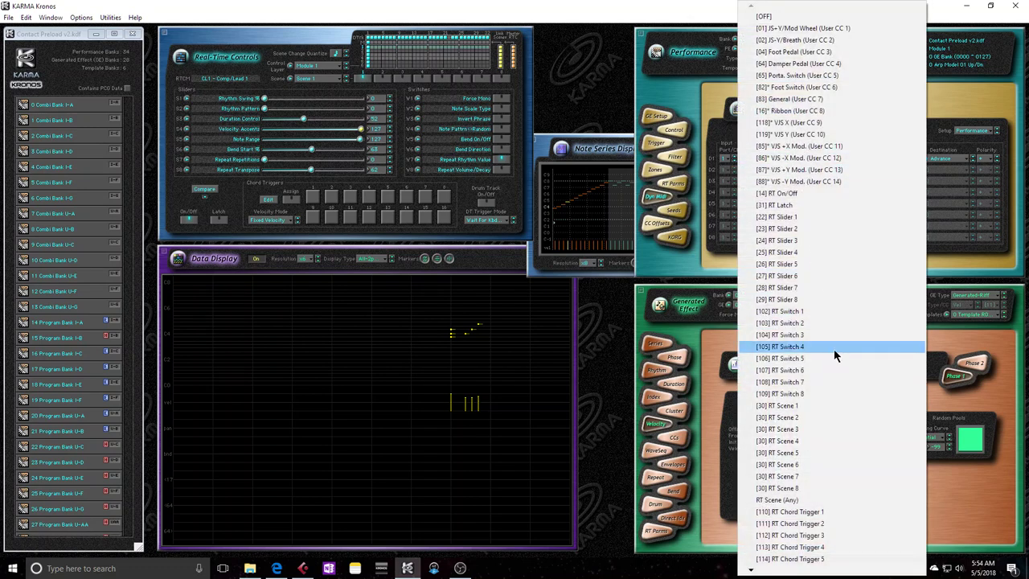
left_click(800, 28)
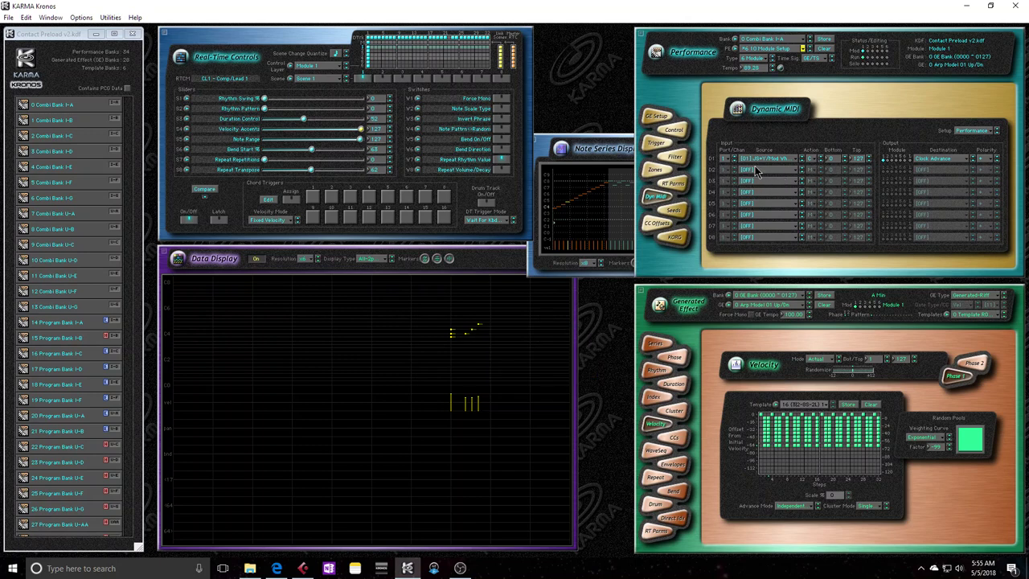
Confirm row 01's Action on the Dynamic MIDI page stays Continuous
left_click(675, 132)
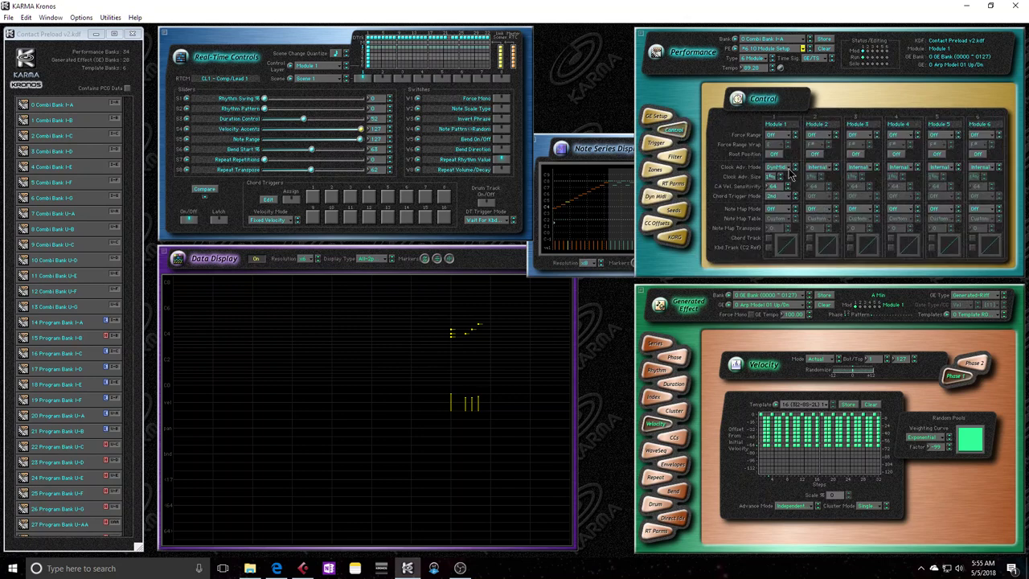
left_click(657, 198)
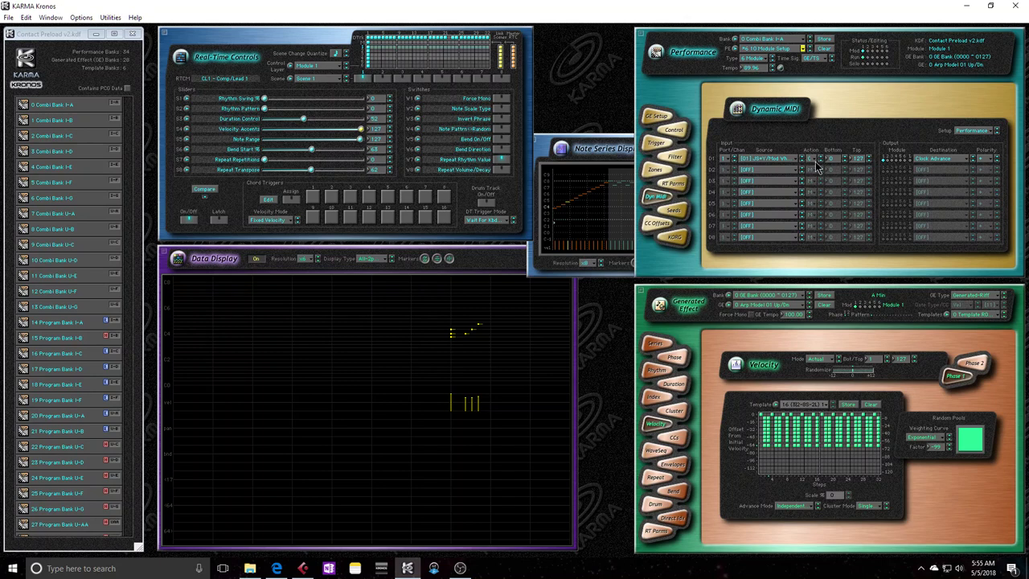
left_click(812, 162)
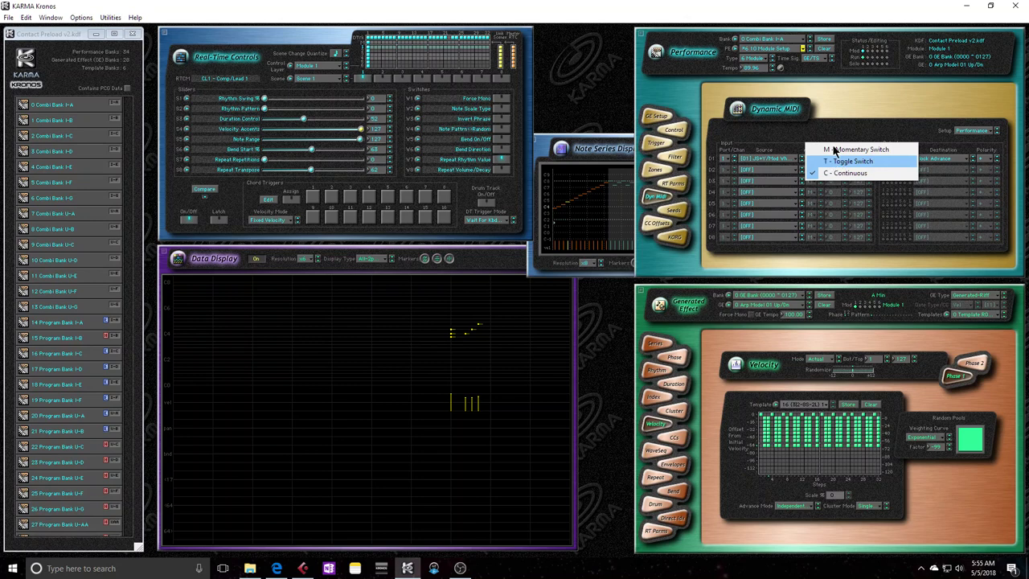
left_click(774, 134)
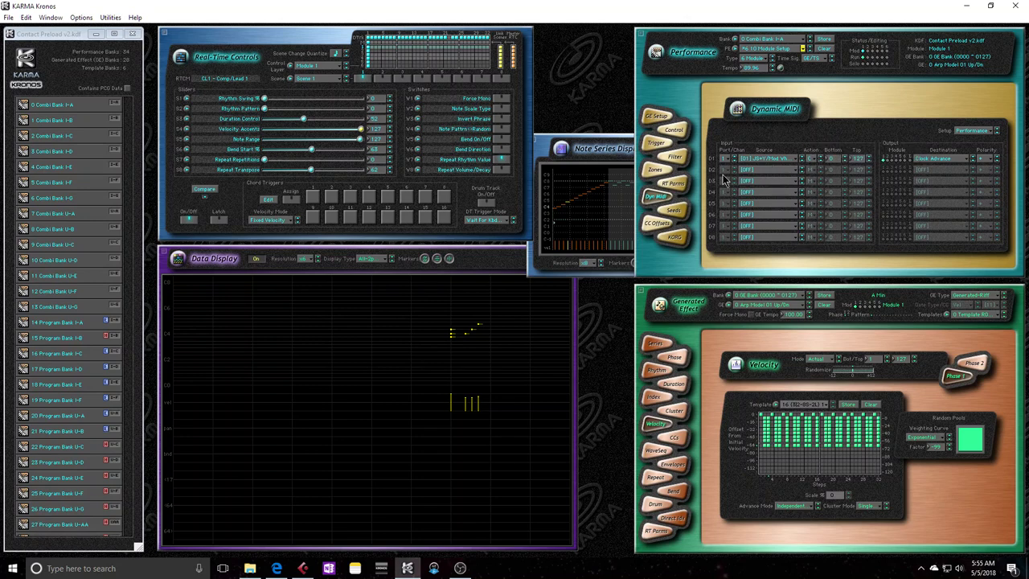
On the Control page, set Module 1 Chord Trigger Mode to Off and start Chord Trigger 1
left_click(676, 132)
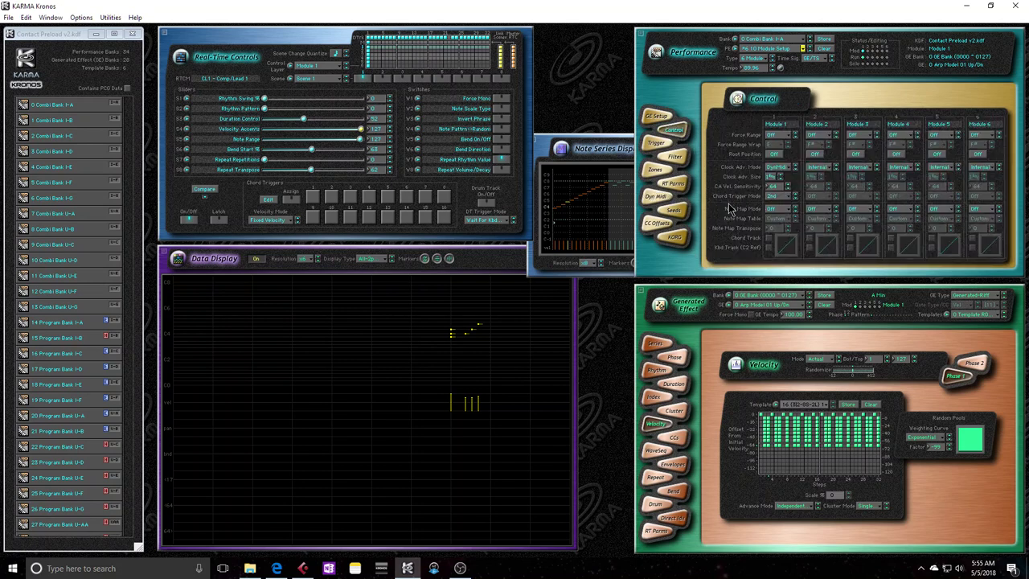
left_click(774, 196)
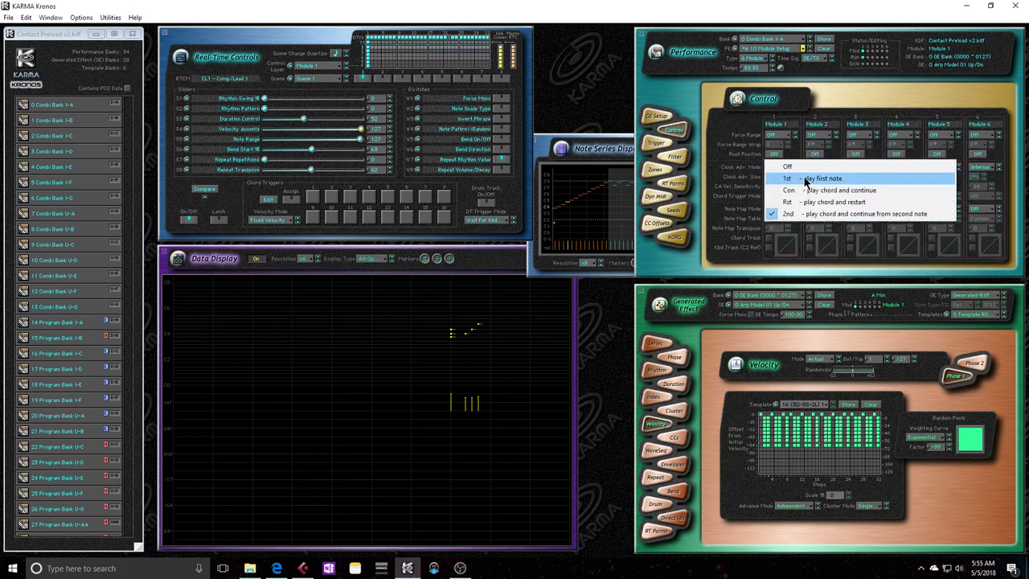
left_click(805, 169)
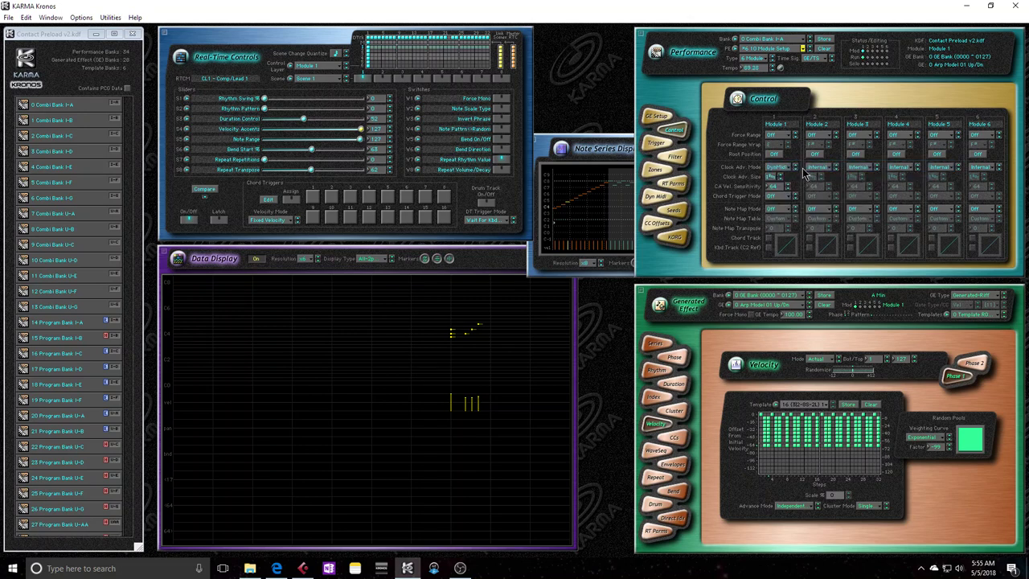
left_click(316, 197)
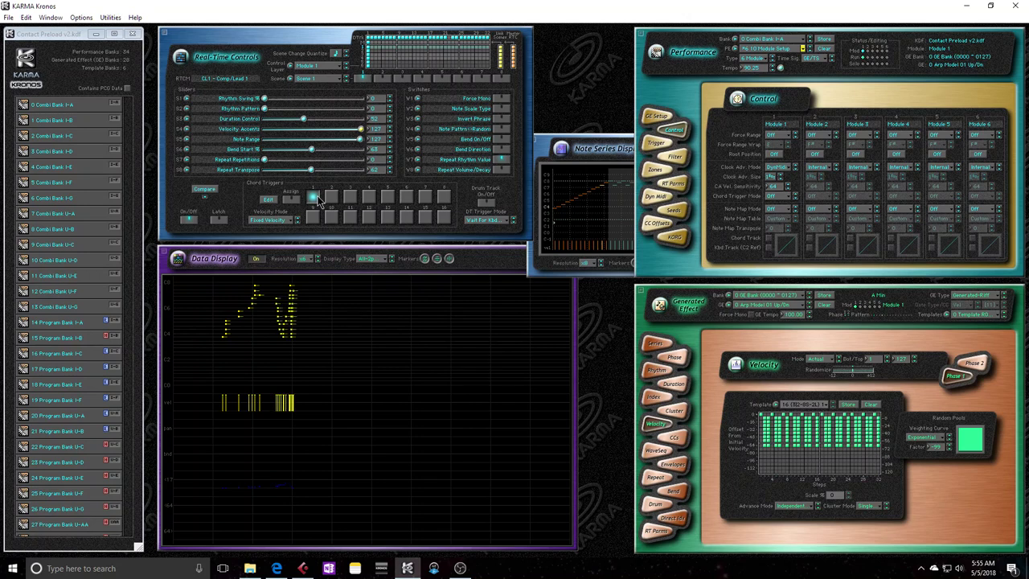
Stop Chord Trigger 1, choose a new note value for Module 1's Clock Adv. Size, then audition Chord Trigger 1 again
left_click(316, 199)
left_click(772, 177)
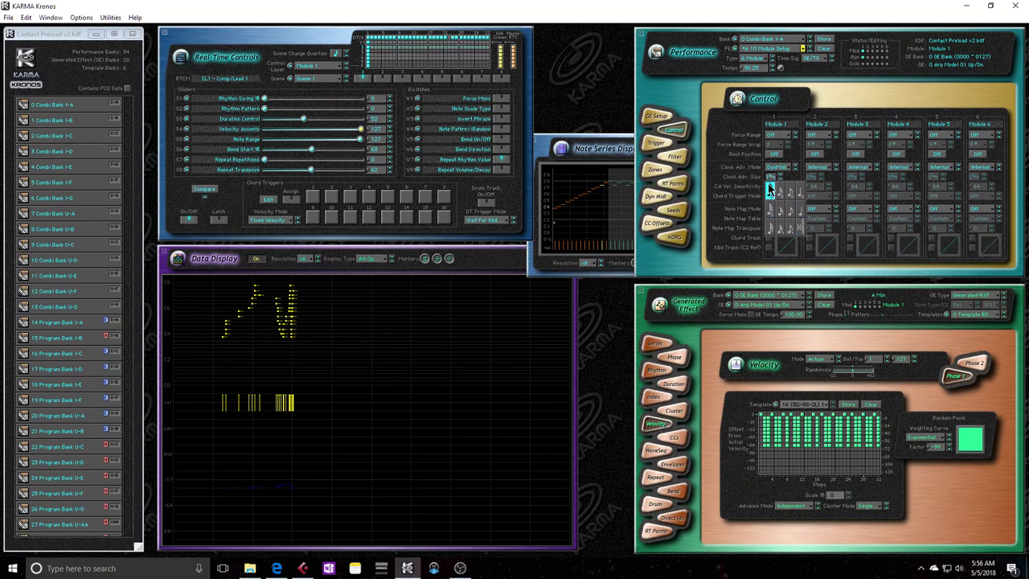
left_click(770, 189)
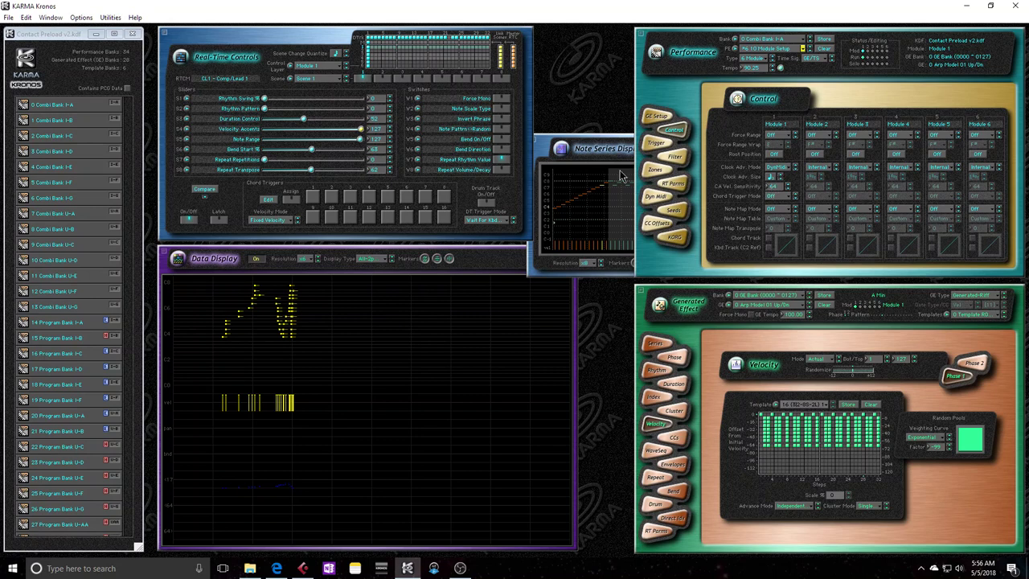
left_click(314, 199)
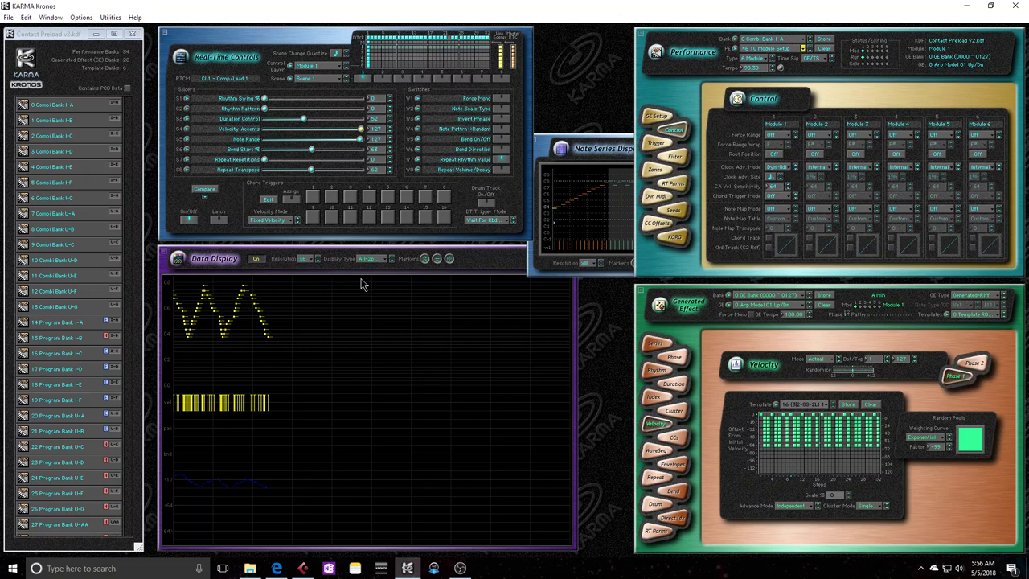
left_click(651, 199)
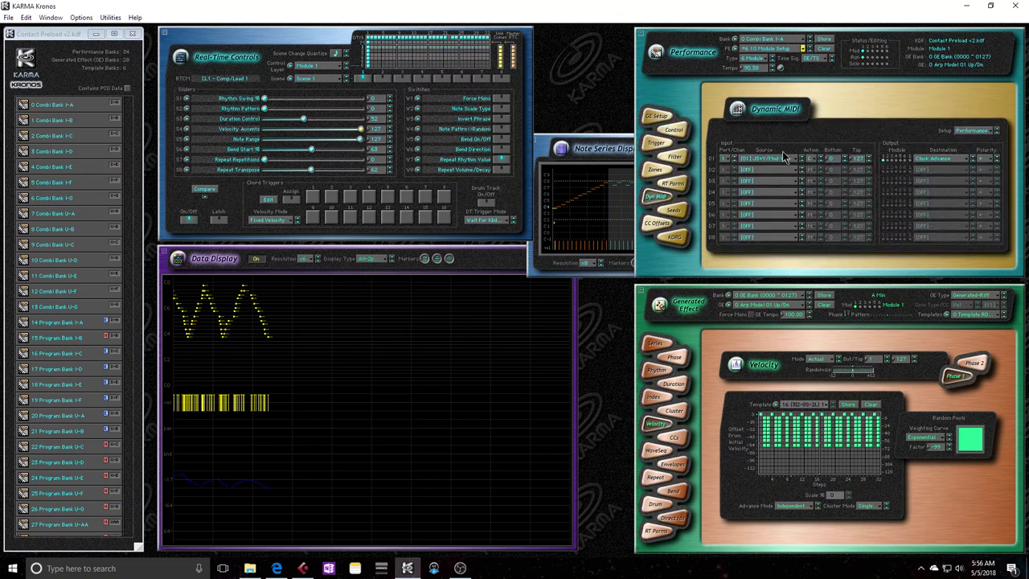
left_click(785, 158)
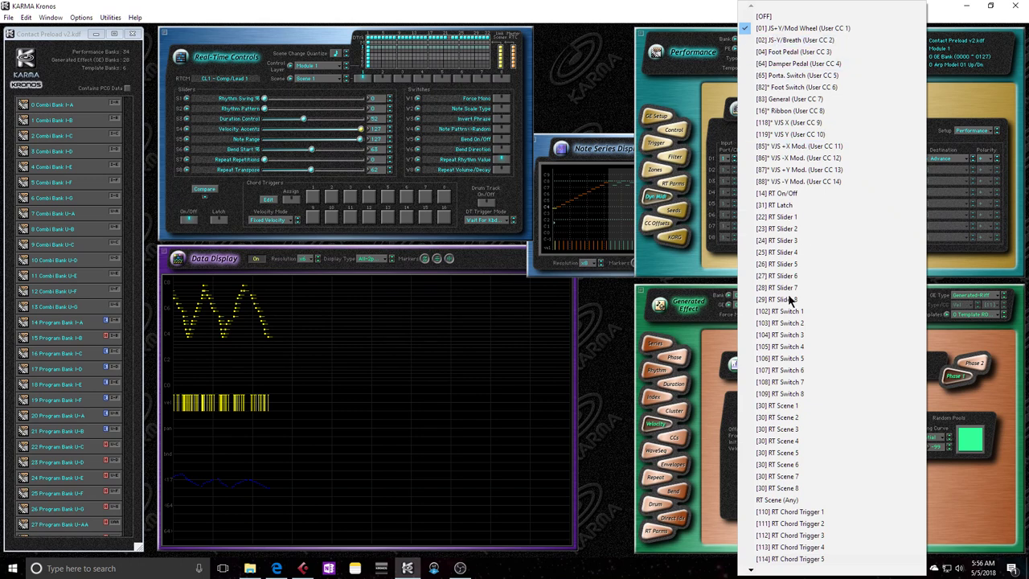
left_click(687, 89)
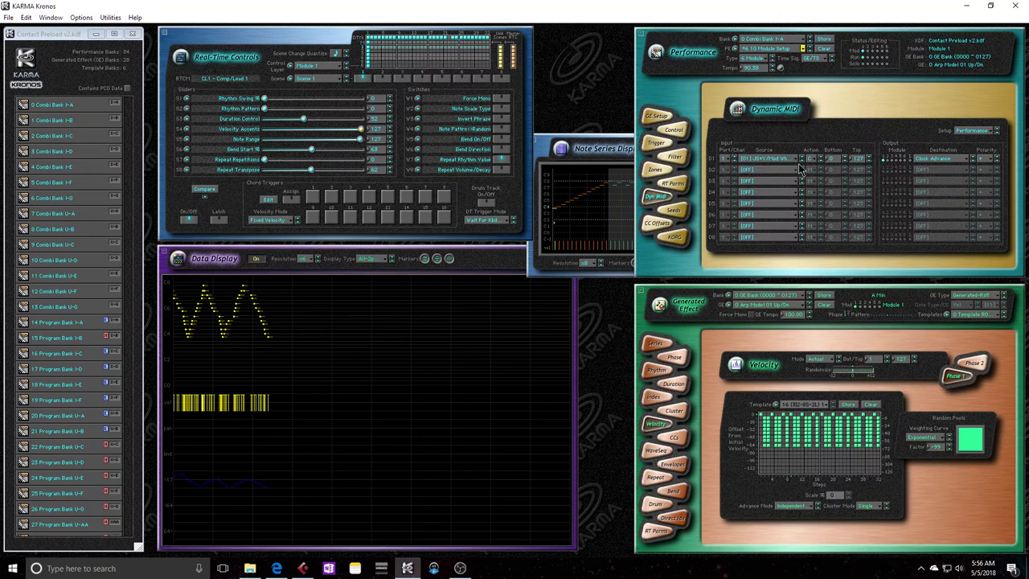
left_click(682, 131)
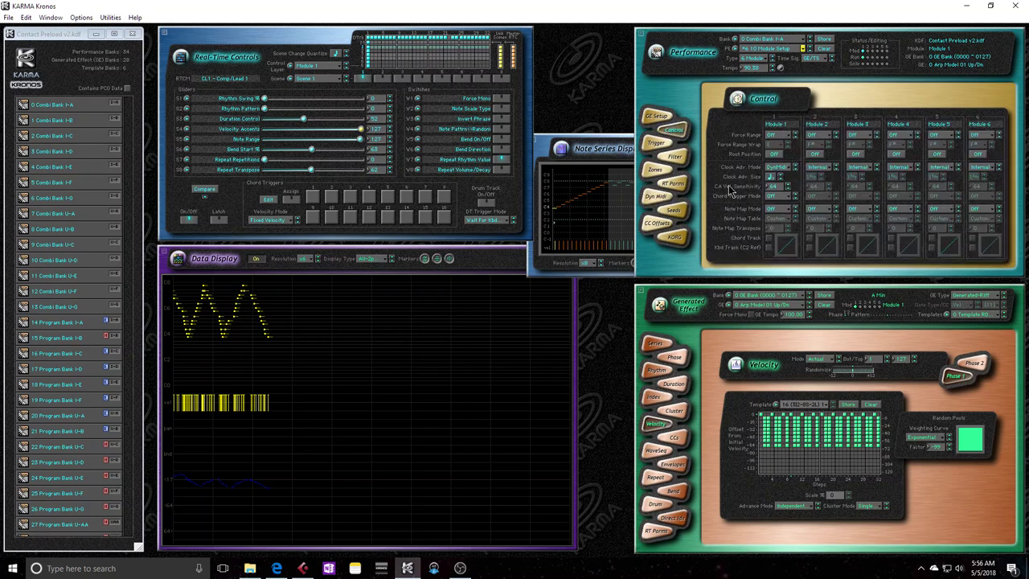